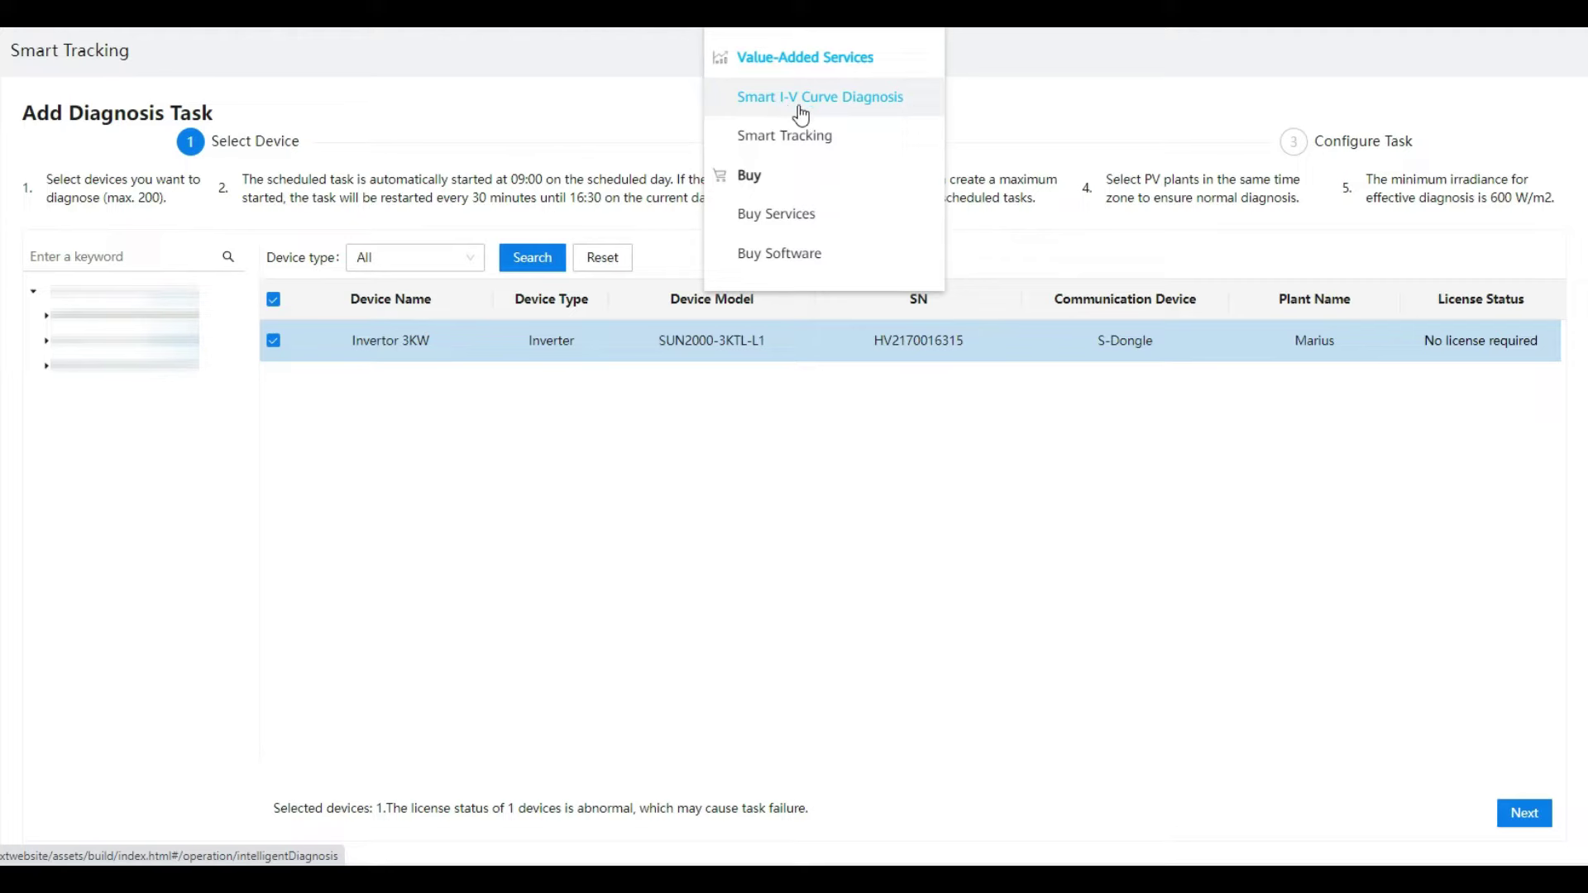
Step: Close the Value-Added Services menu and continue with Invertor 3KW selected for diagnosis
{"action": "left_click", "coordinate": [559, 123]}
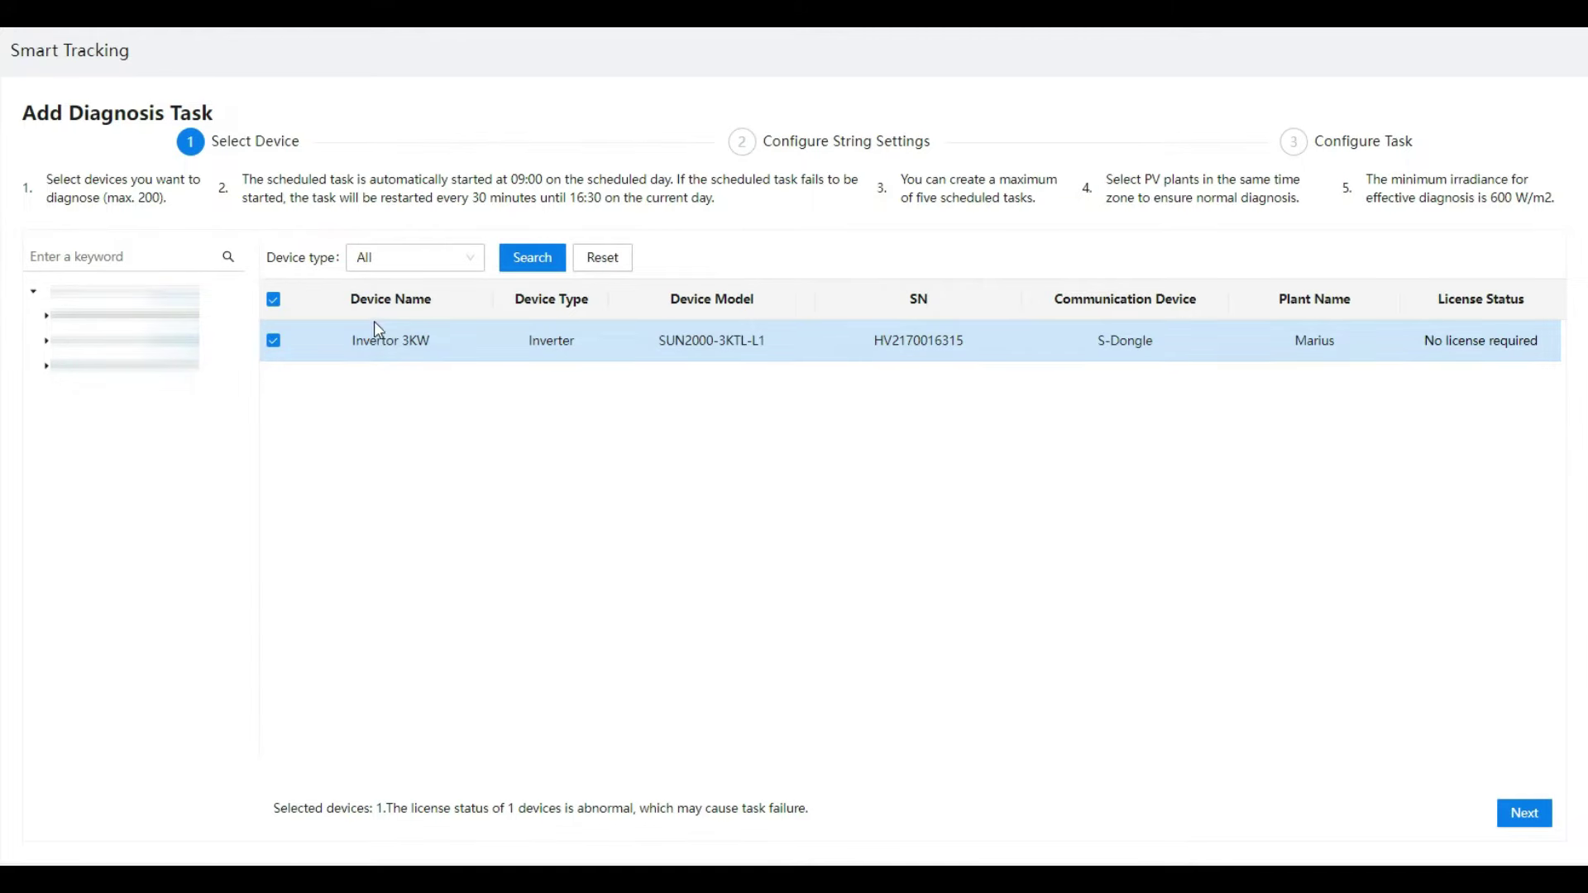
{"action": "left_click", "coordinate": [1525, 814]}
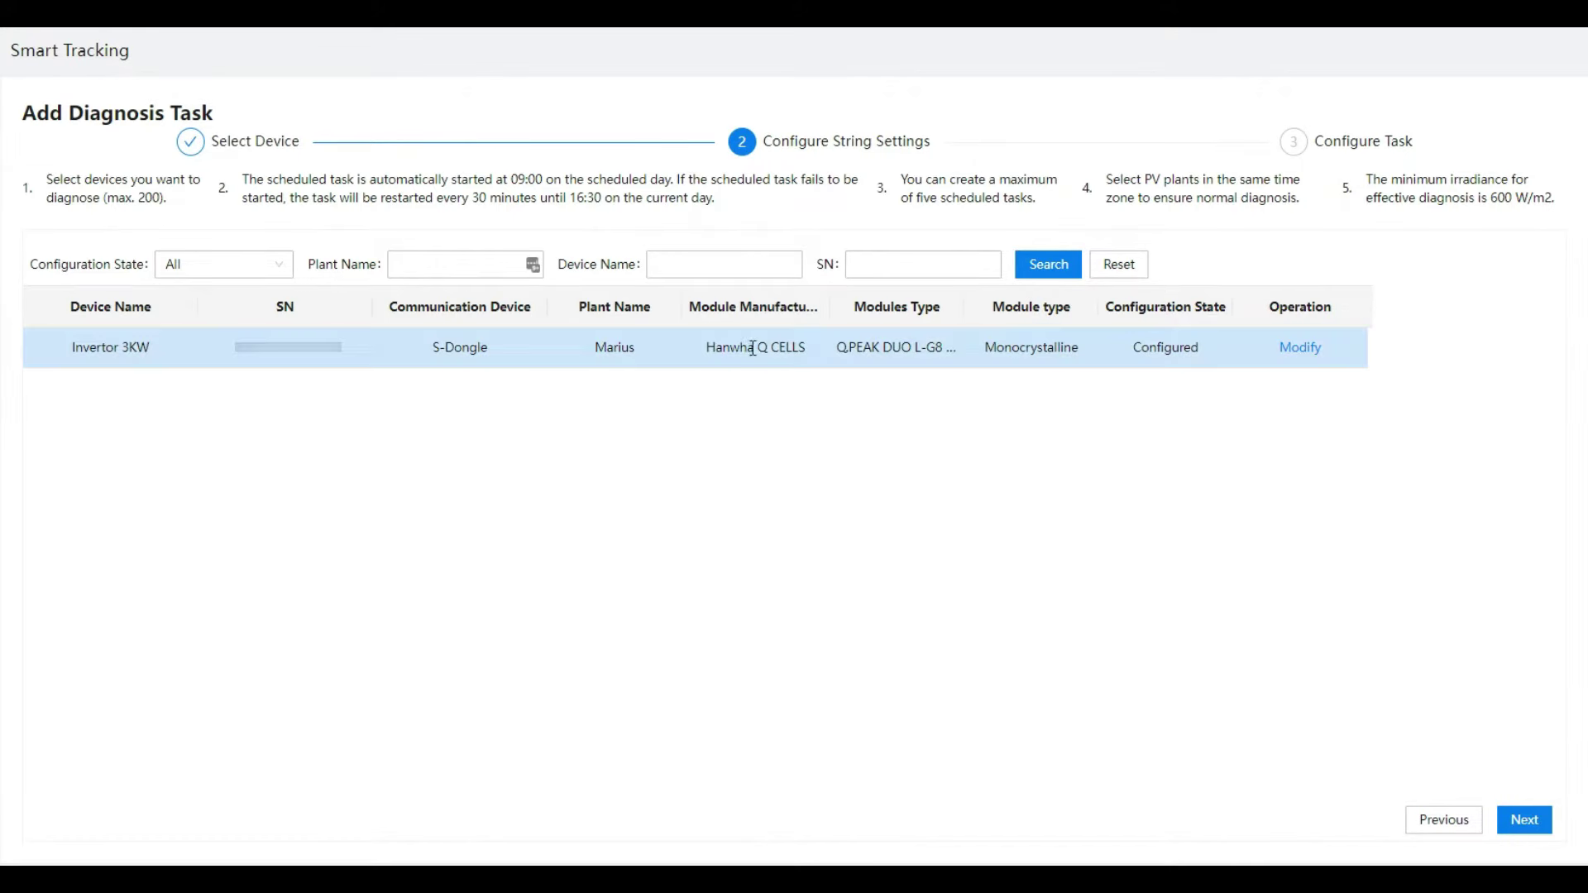
Step: Review the Invertor 3KW strings: Hanwha Q CELLS modules, 600 W/m2 minimum irradiance, max. 200 devices
{"action": "left_click", "coordinate": [223, 349]}
{"action": "triple_click", "coordinate": [724, 349]}
{"action": "left_click", "coordinate": [943, 381]}
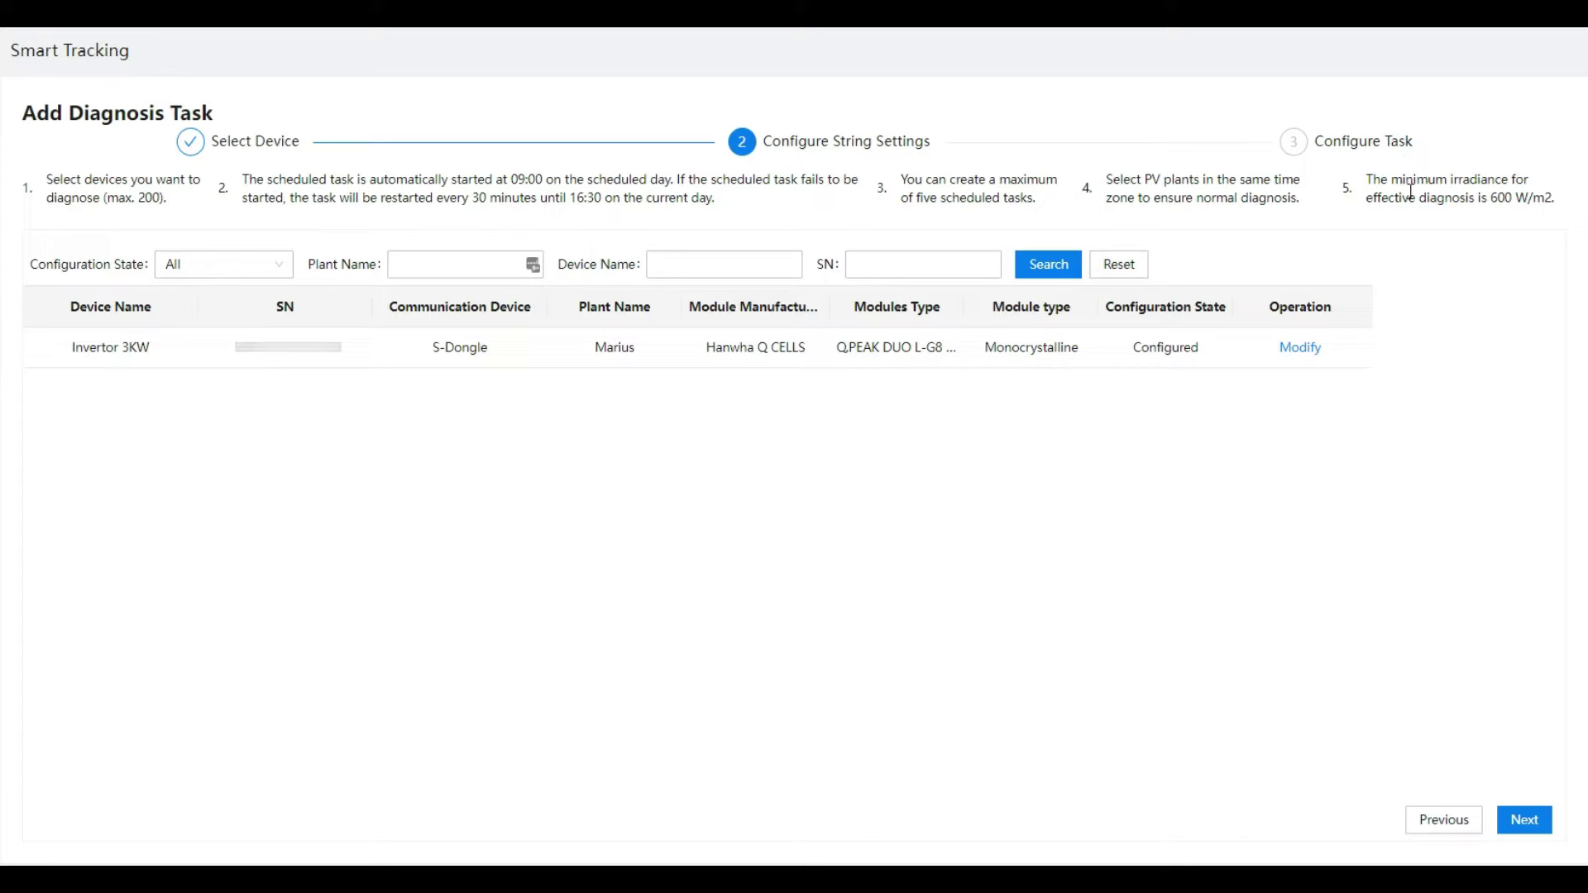
{"action": "left_click_drag", "start_coordinate": [1492, 198], "coordinate": [1552, 198]}
{"action": "left_click_drag", "start_coordinate": [107, 199], "coordinate": [162, 199]}
Step: Reach Configure Task, enter the task name test_15oct, and move down to the email fields
{"action": "left_click", "coordinate": [1526, 822]}
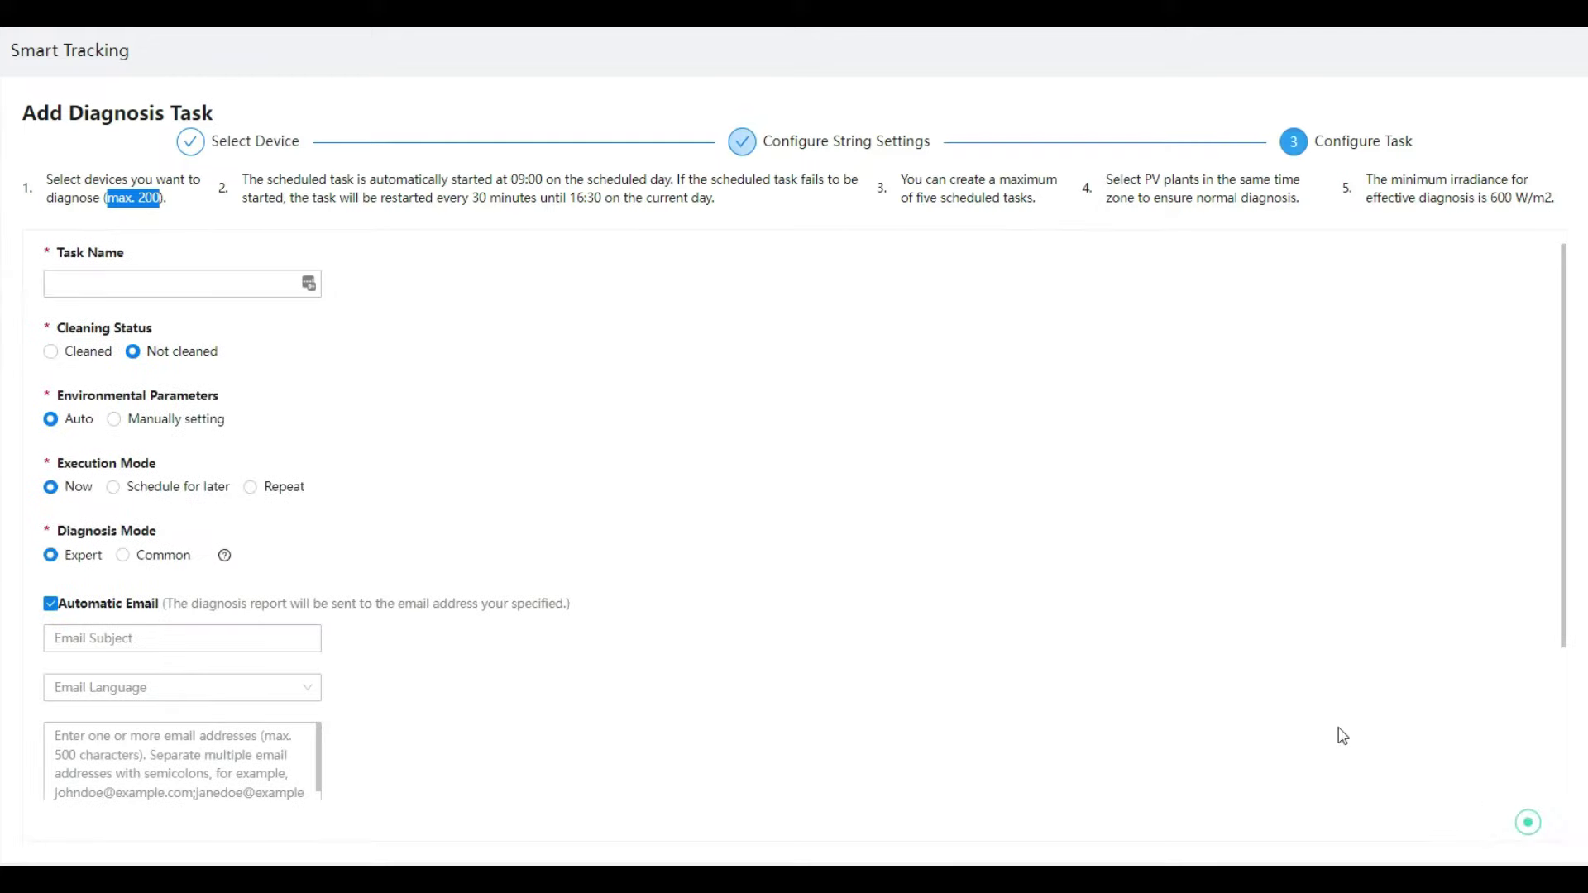
{"action": "left_click", "coordinate": [141, 283]}
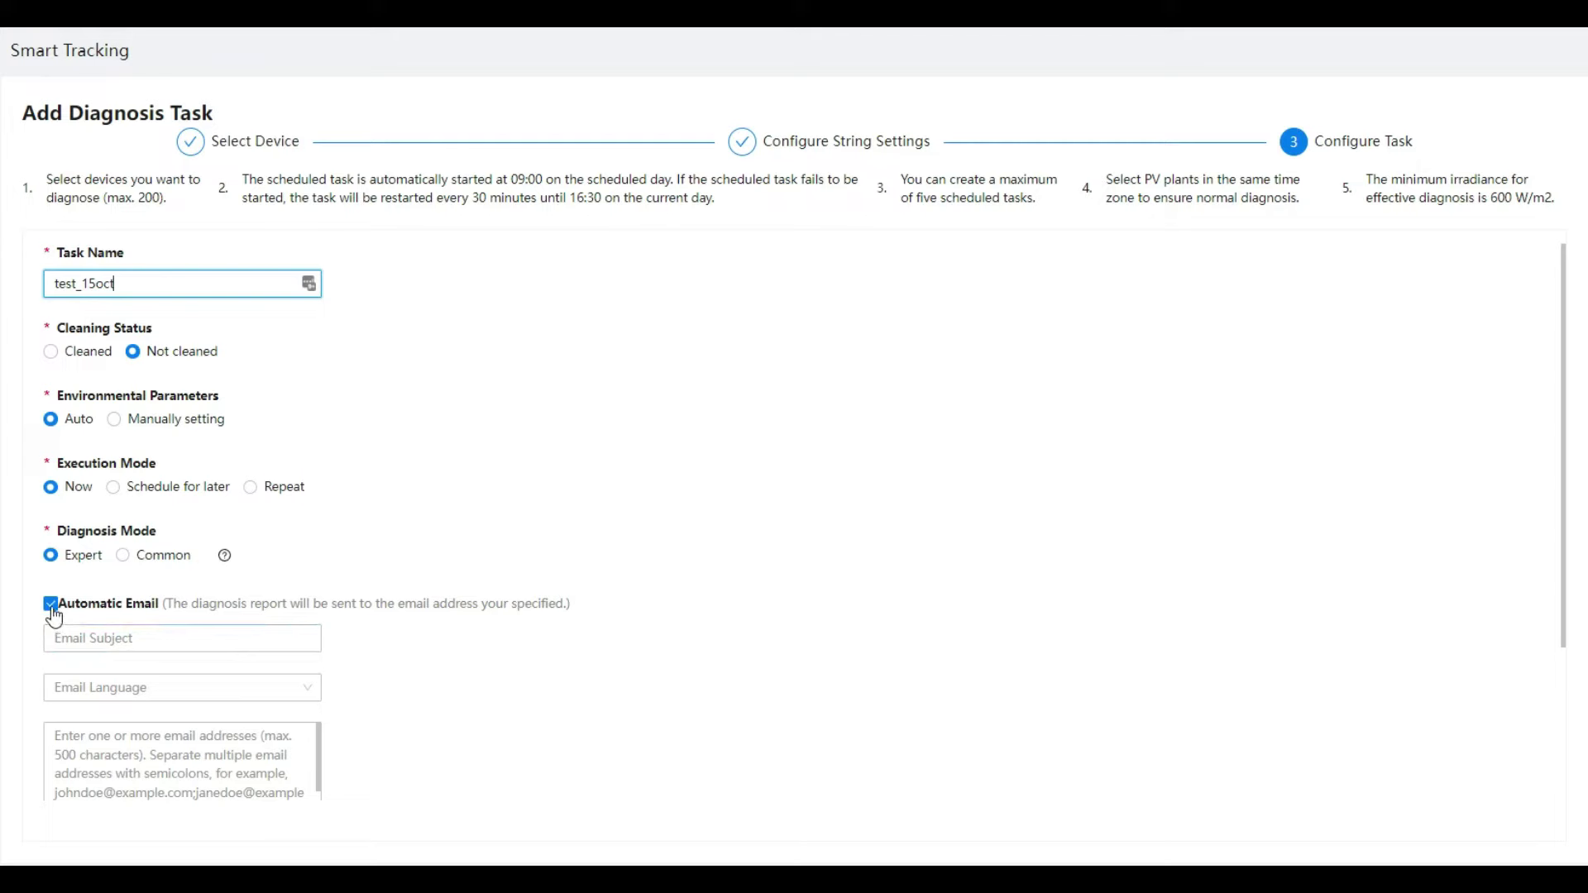
{"action": "scroll", "coordinate": [401, 538], "scroll_direction": "down", "scroll_amount": 2}
{"action": "left_click", "coordinate": [152, 443]}
{"action": "left_click", "coordinate": [151, 496]}
Step: Set email subject Test Panouri 4KW, English email language, and enter the recipient's e-mail address
{"action": "left_click", "coordinate": [135, 443]}
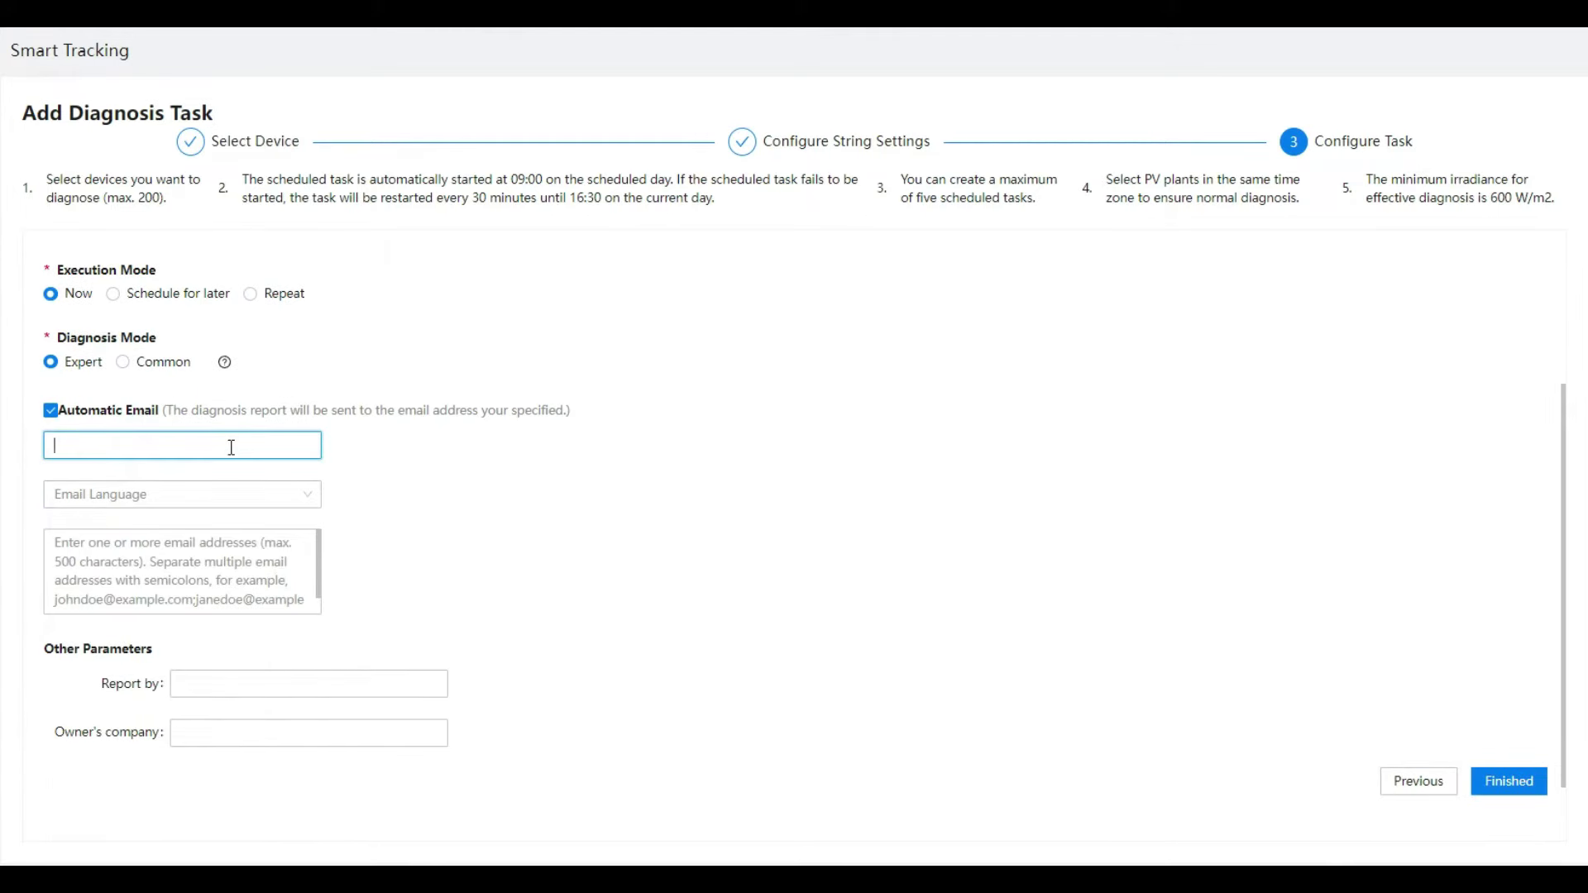
{"action": "left_click", "coordinate": [146, 496]}
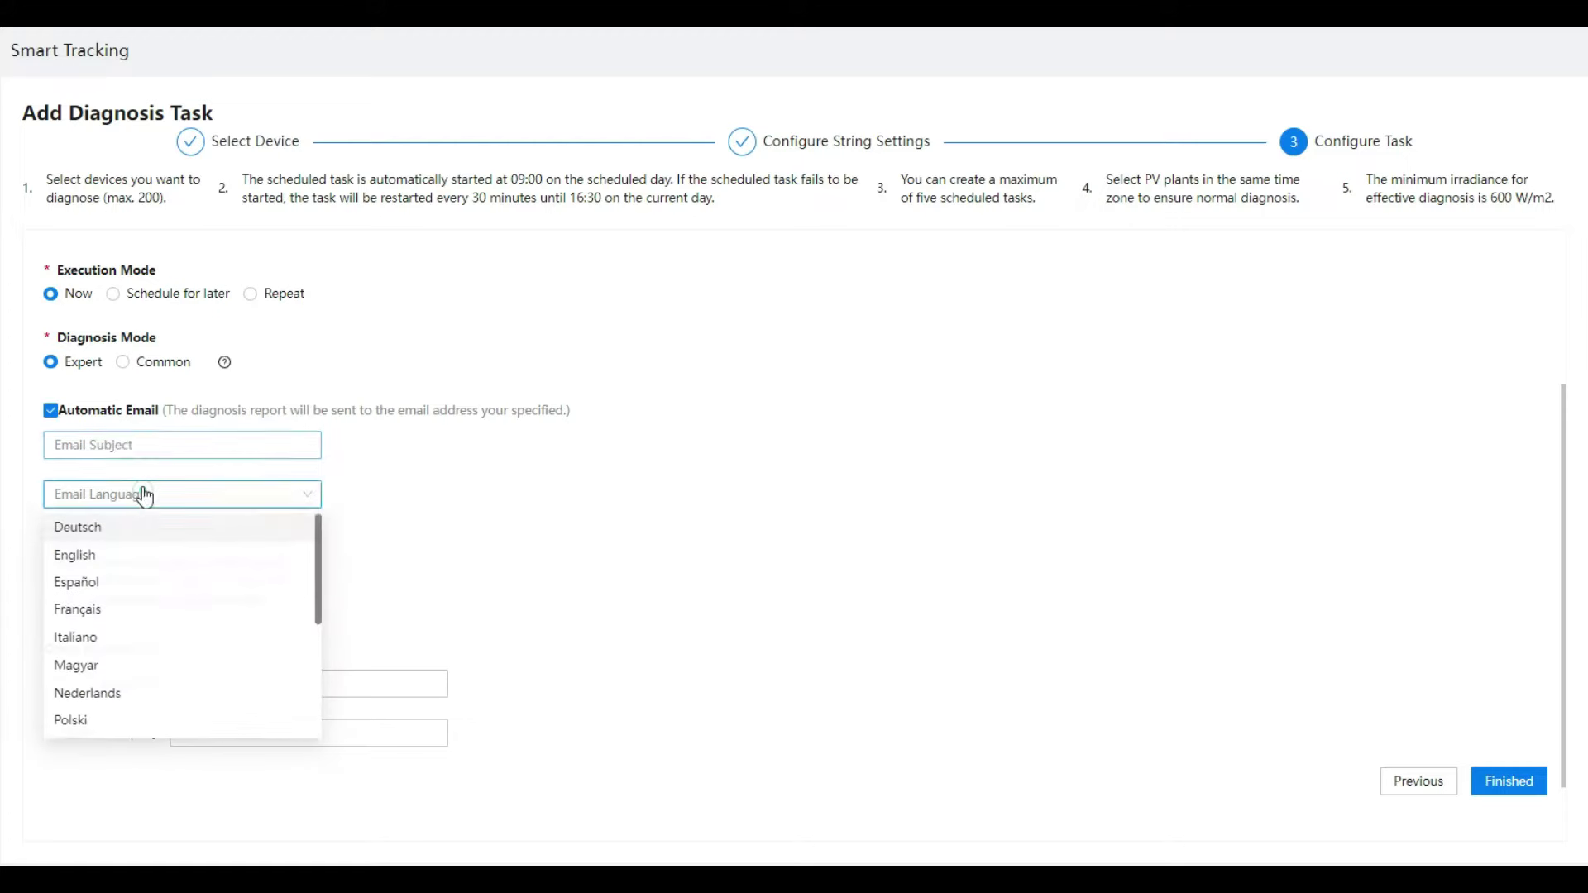
{"action": "left_click", "coordinate": [130, 441]}
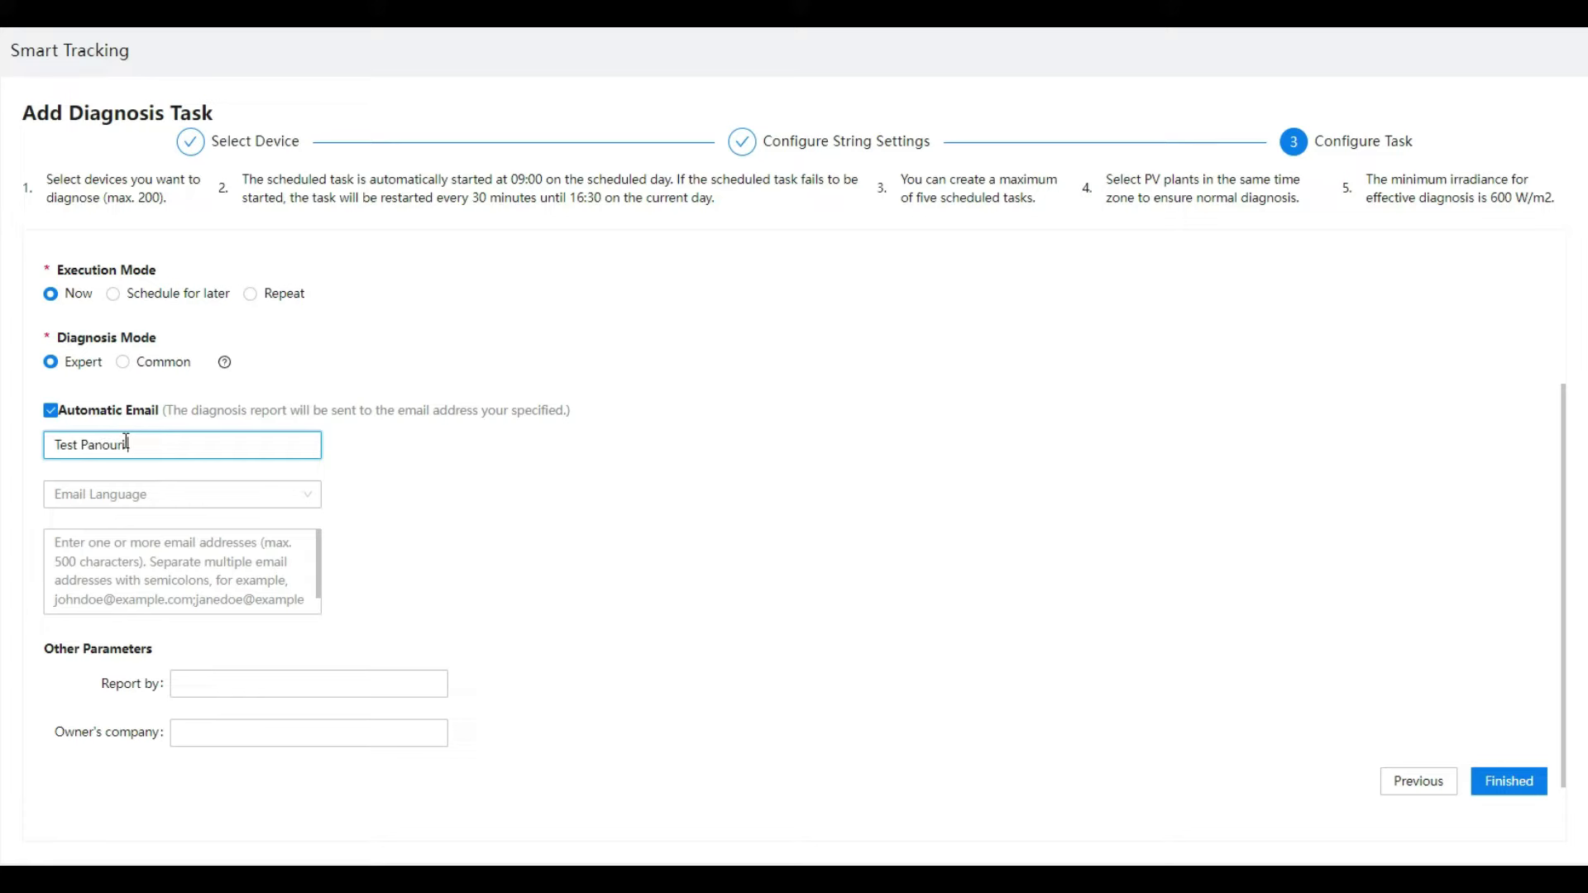
{"action": "left_click", "coordinate": [116, 496]}
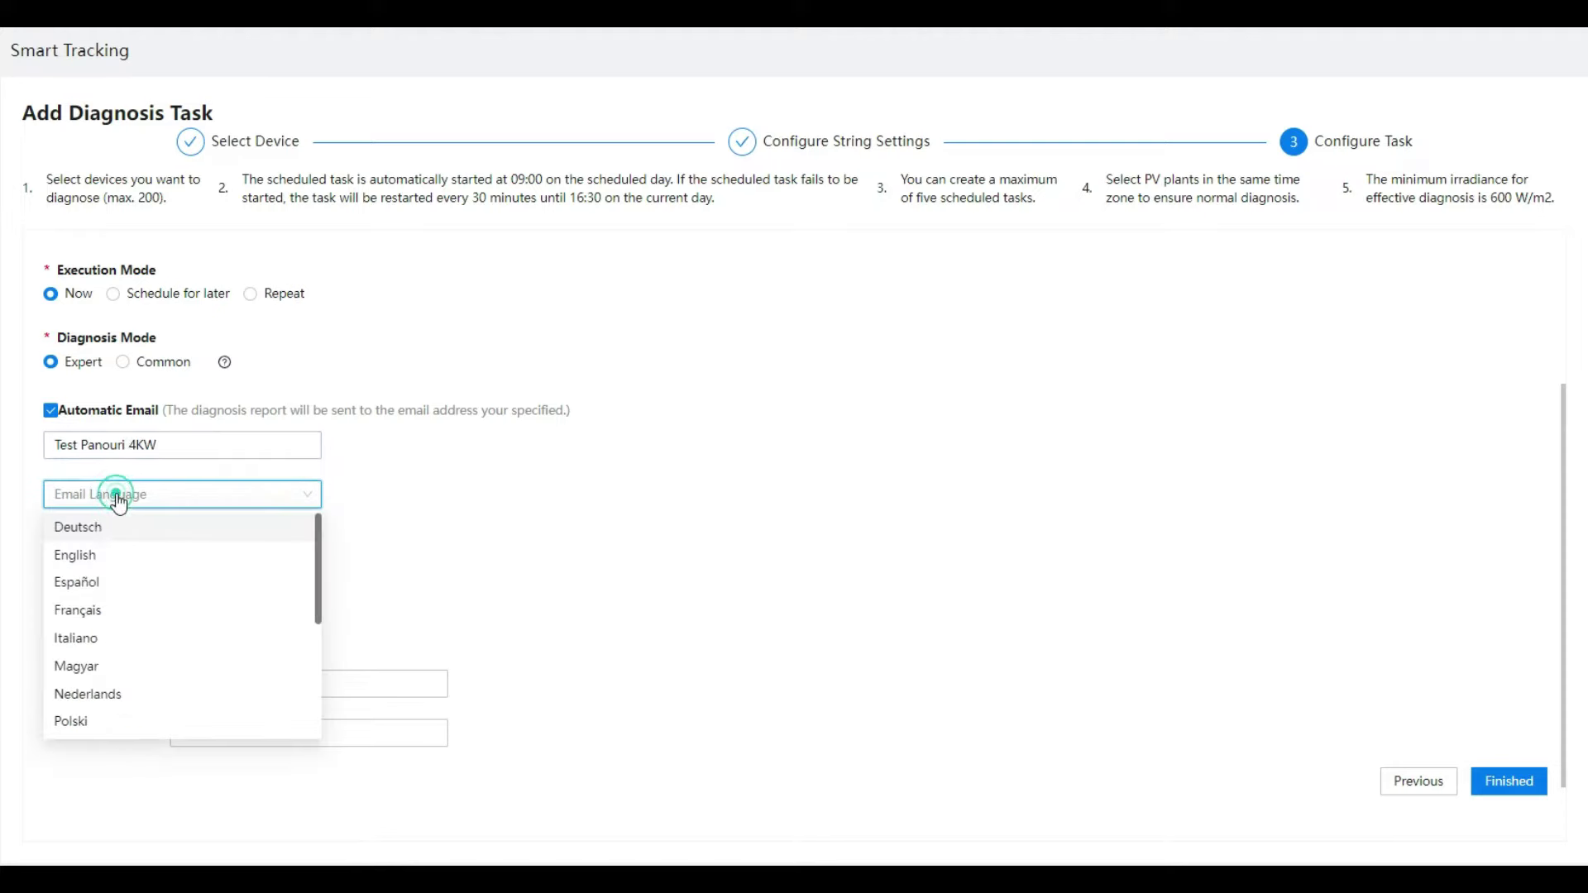
{"action": "left_click", "coordinate": [82, 550]}
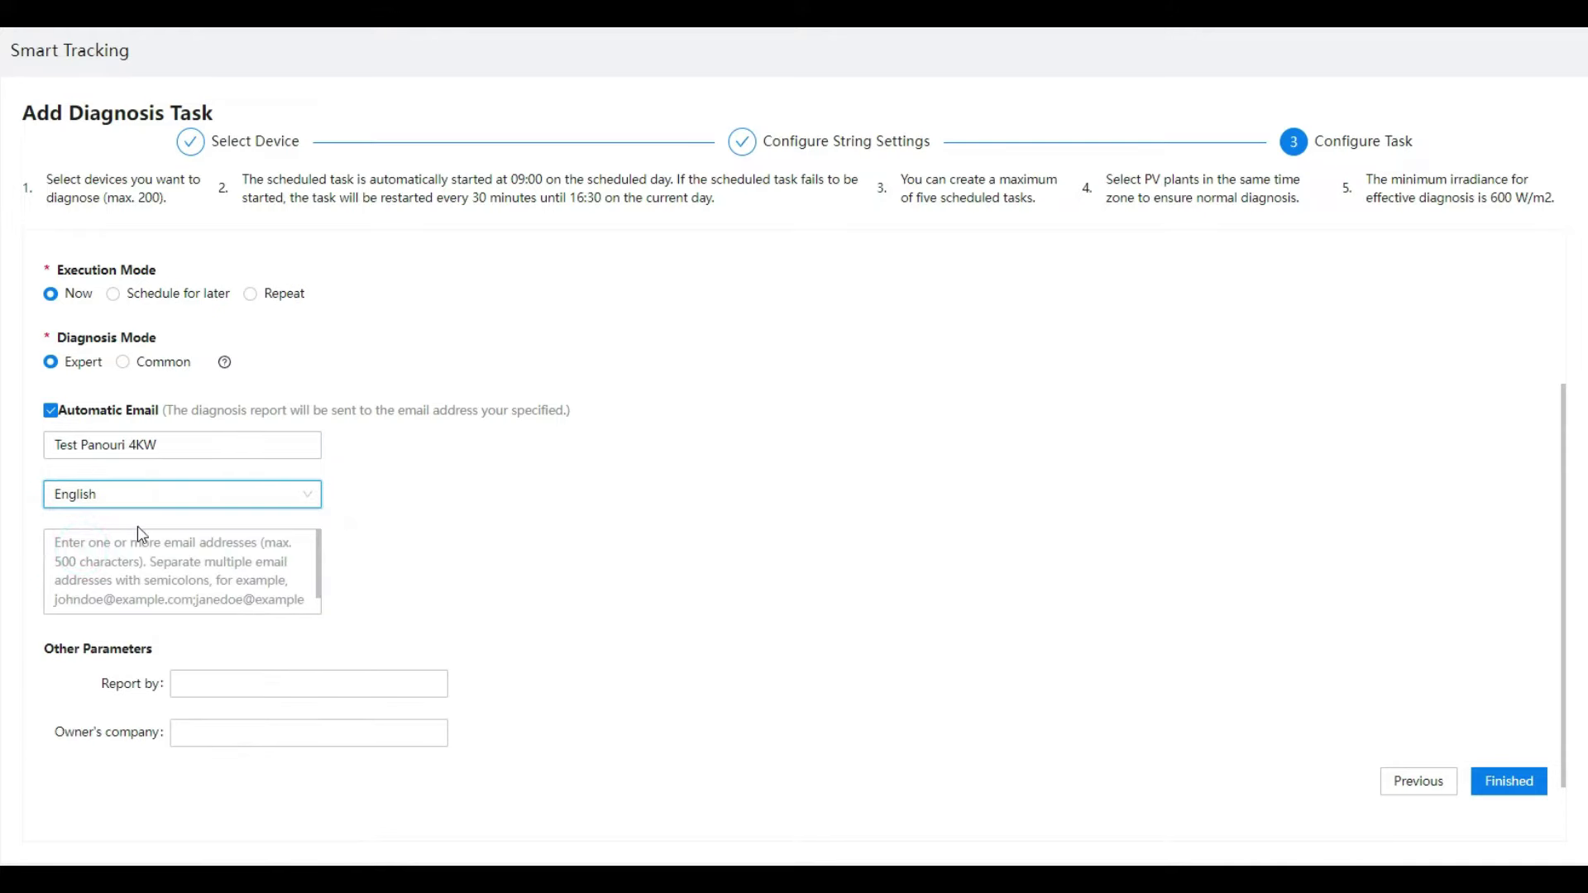
{"action": "left_click", "coordinate": [172, 569]}
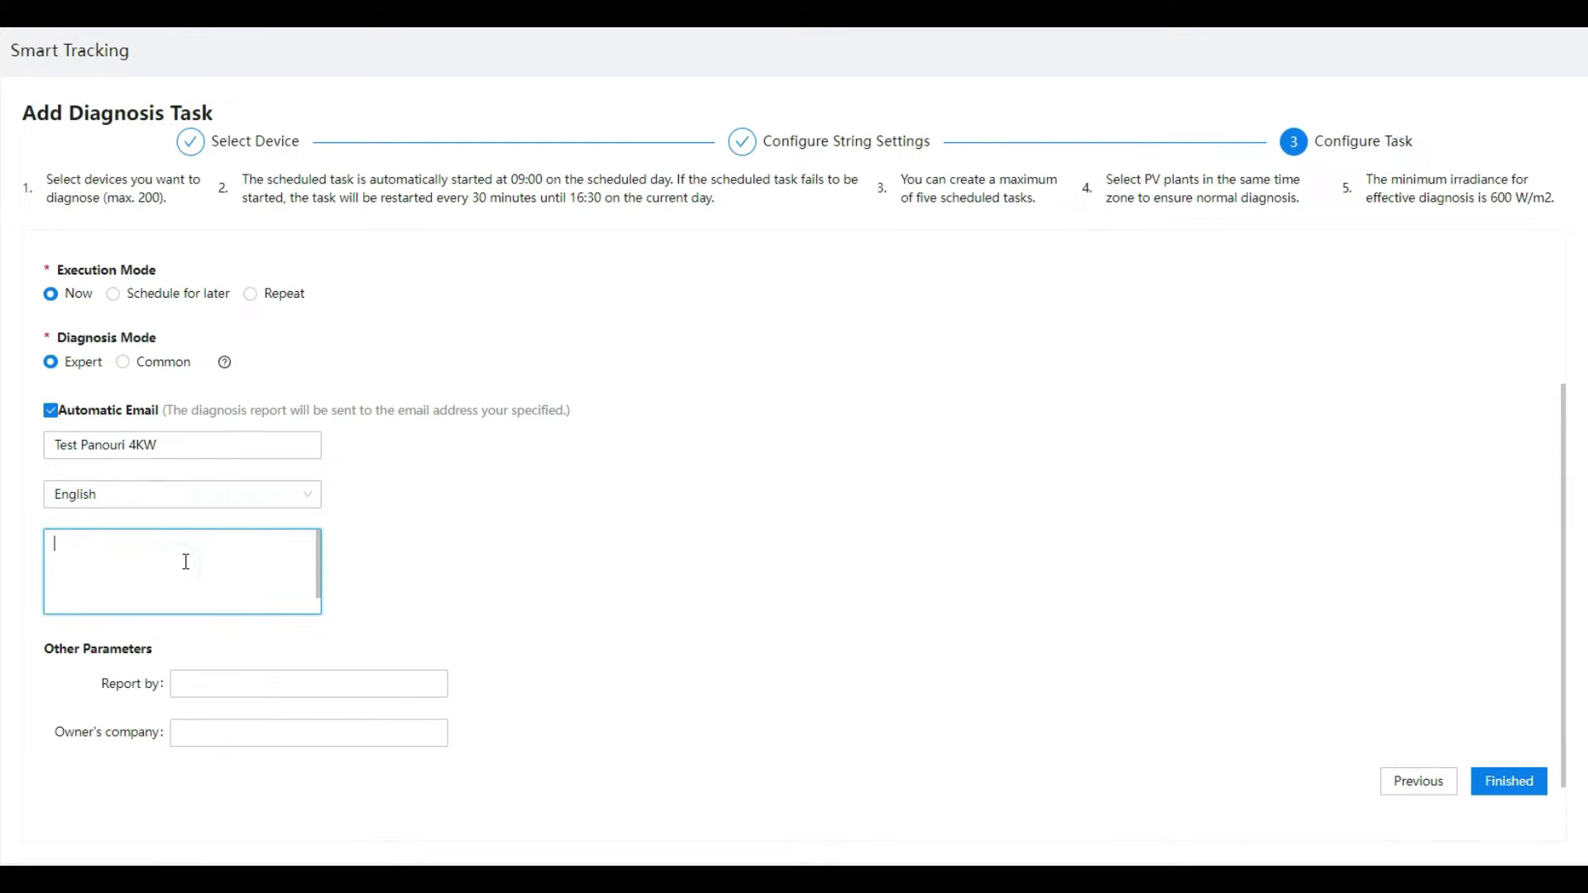
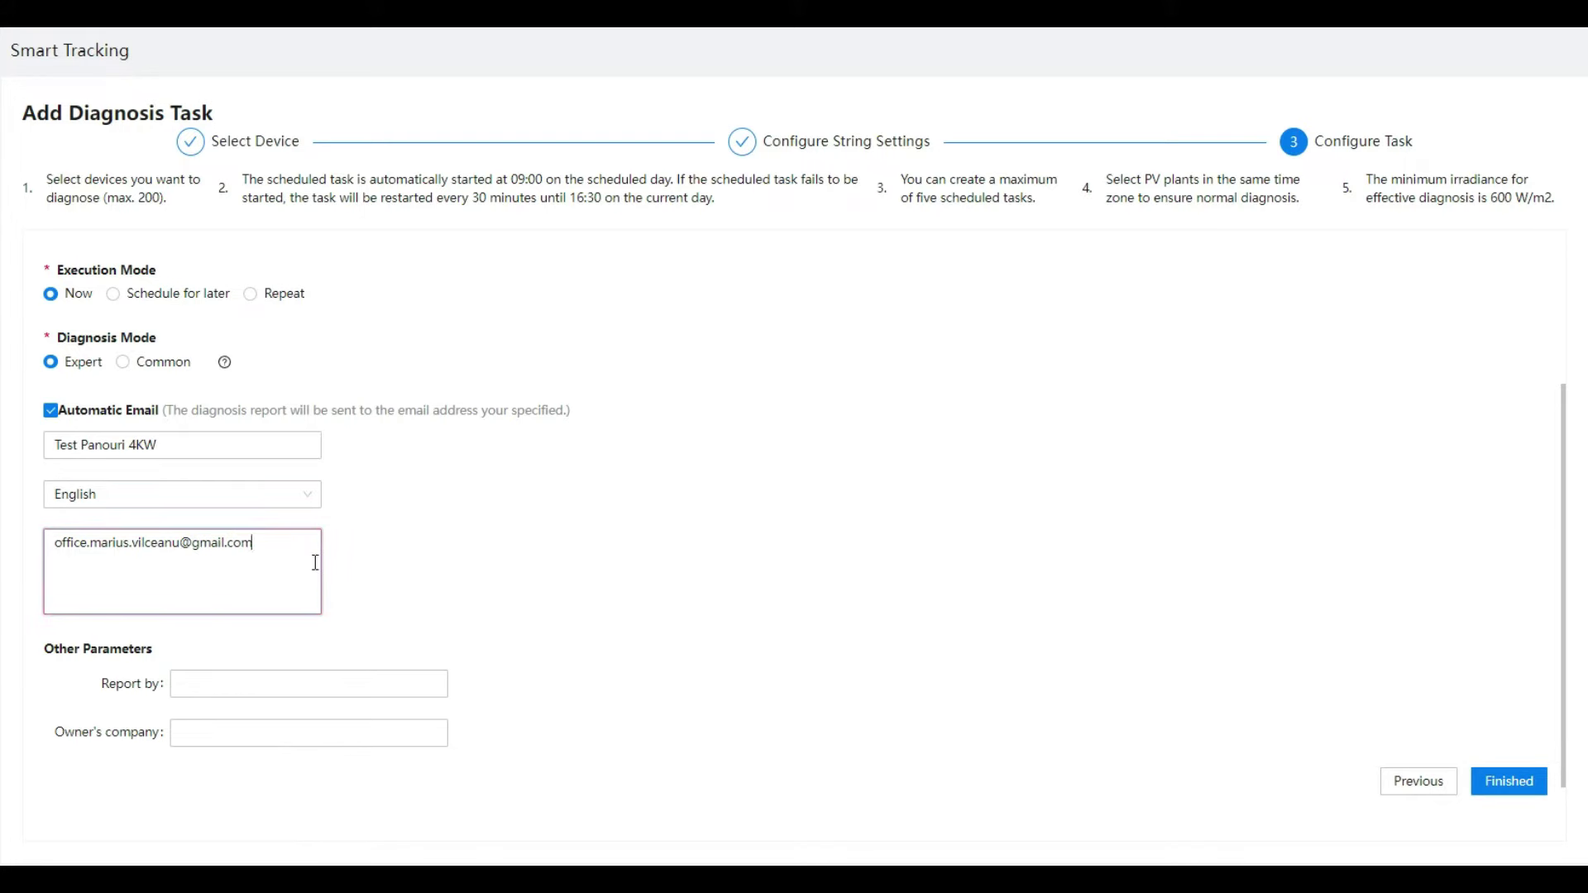
Step: Fill in the Report by and Owner's company fields with the report author's name
{"action": "left_click", "coordinate": [236, 684]}
{"action": "type", "text": "Marius"}
{"action": "key", "text": "Tab"}
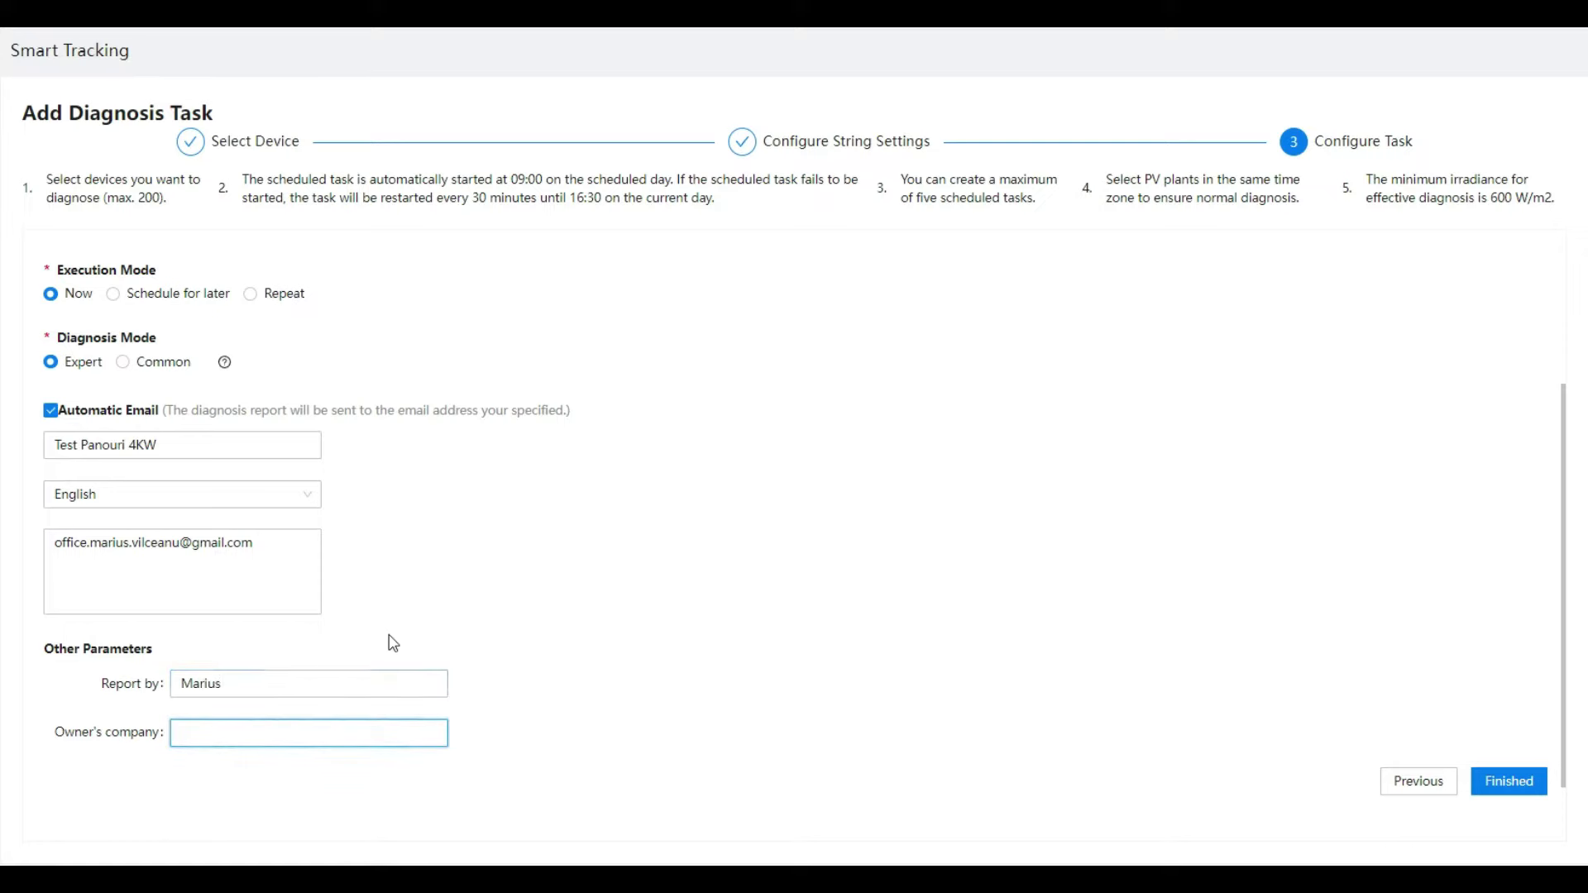
{"action": "left_click", "coordinate": [433, 576]}
{"action": "left_click", "coordinate": [238, 733]}
{"action": "type", "text": "Marius"}
{"action": "left_click", "coordinate": [673, 530]}
{"action": "left_click", "coordinate": [263, 551]}
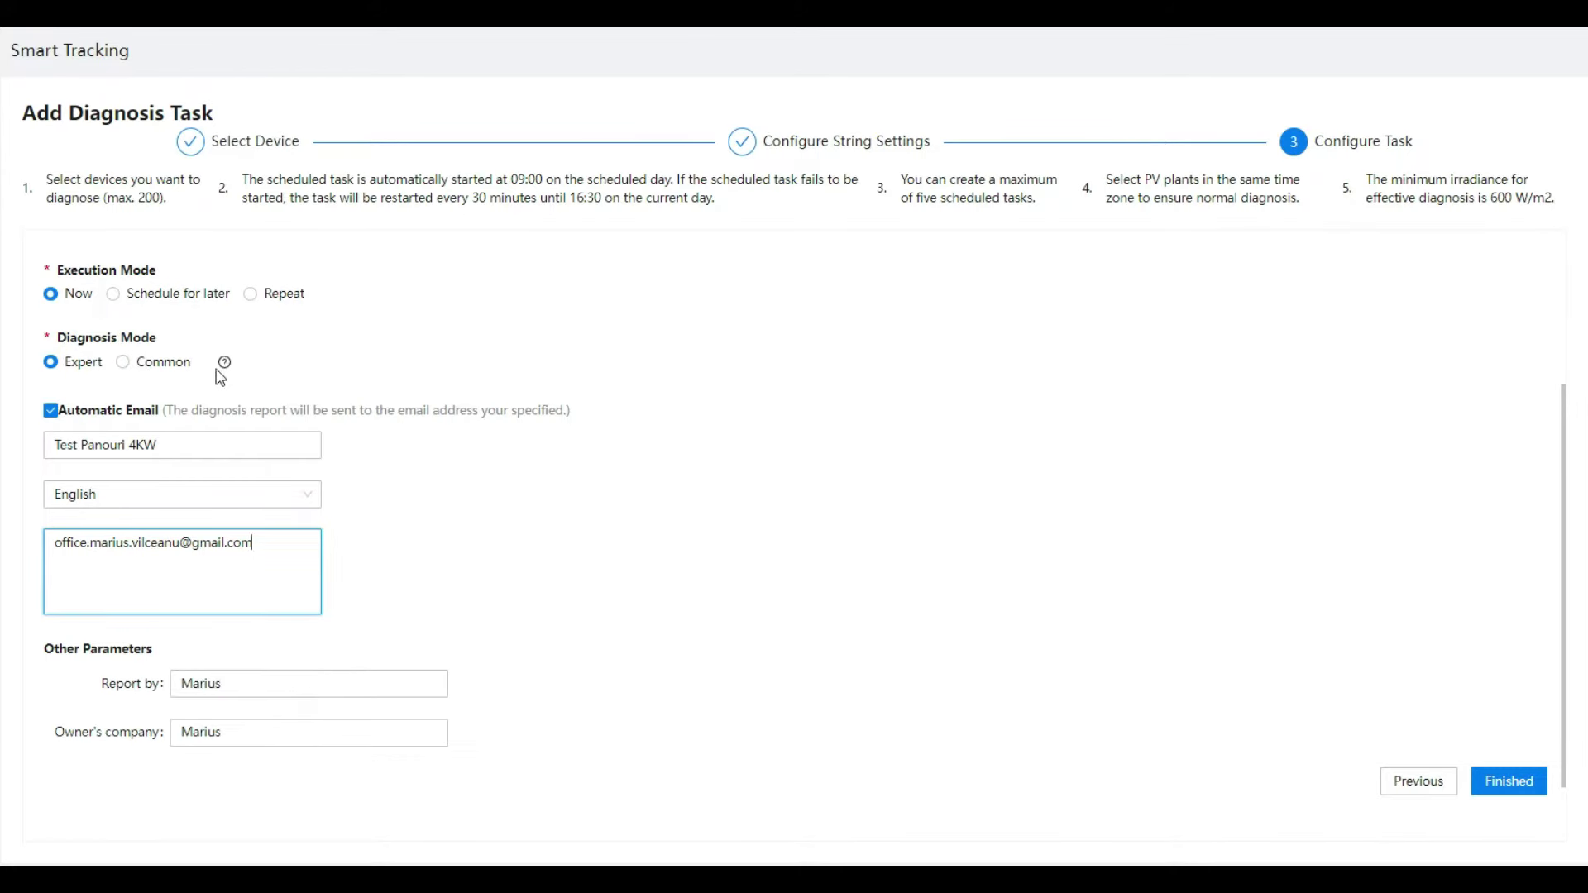
{"action": "mouse_move", "coordinate": [225, 365]}
Step: Set the diagnosis mode to Common instead of Expert
{"action": "left_click", "coordinate": [123, 363]}
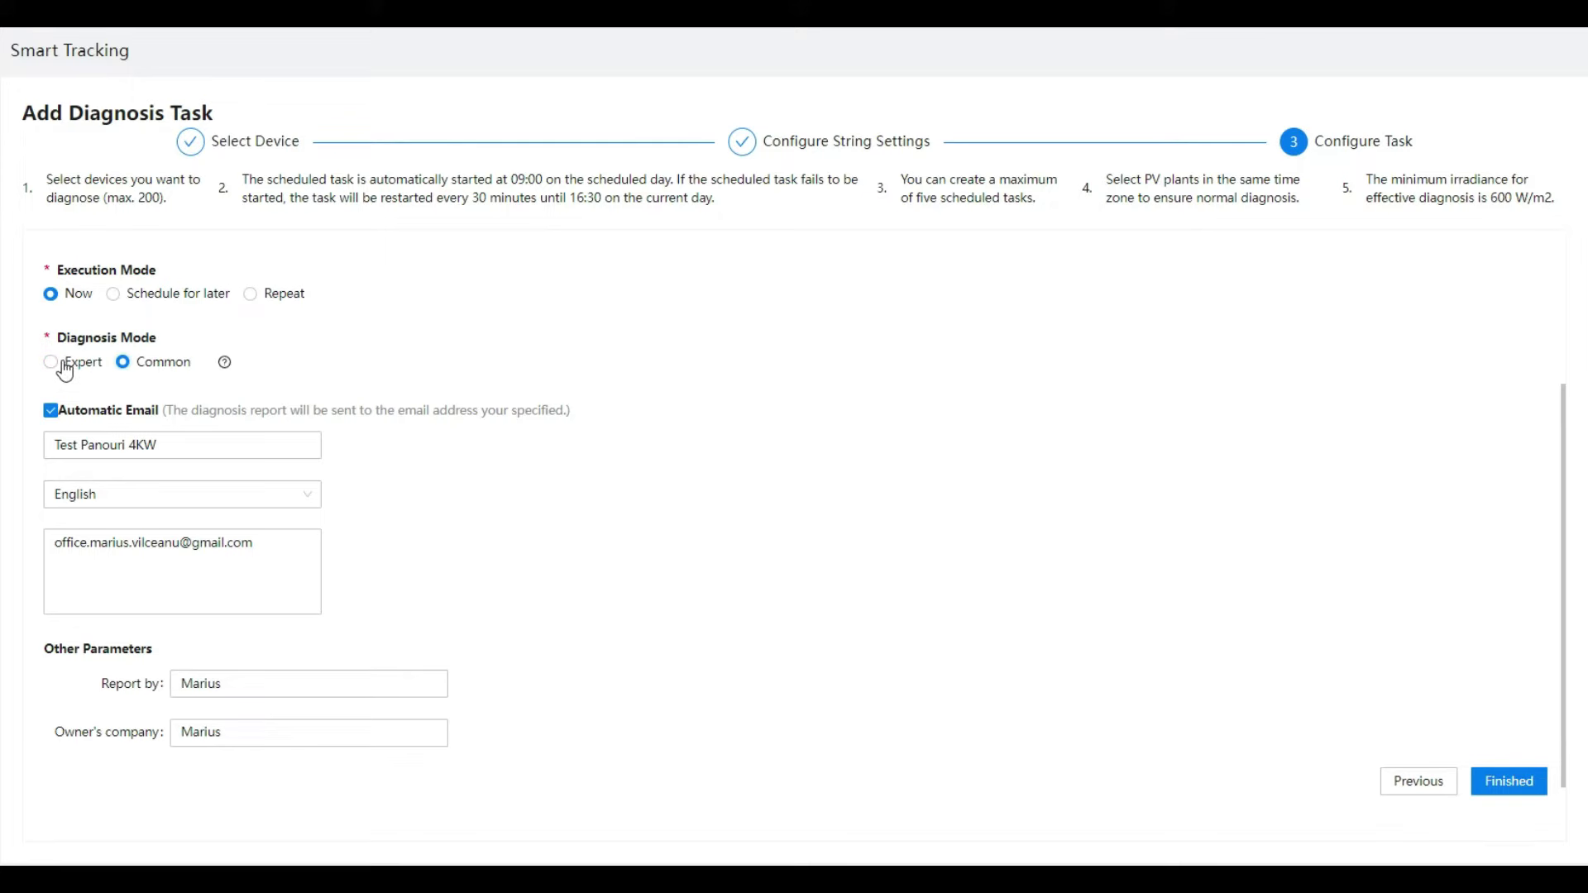
{"action": "left_click", "coordinate": [53, 364]}
{"action": "left_click", "coordinate": [137, 372]}
Step: Recheck the email subject field and submit the test_15oct task to start diagnosing
{"action": "left_click", "coordinate": [301, 447]}
{"action": "left_click", "coordinate": [439, 488]}
{"action": "left_click", "coordinate": [170, 447]}
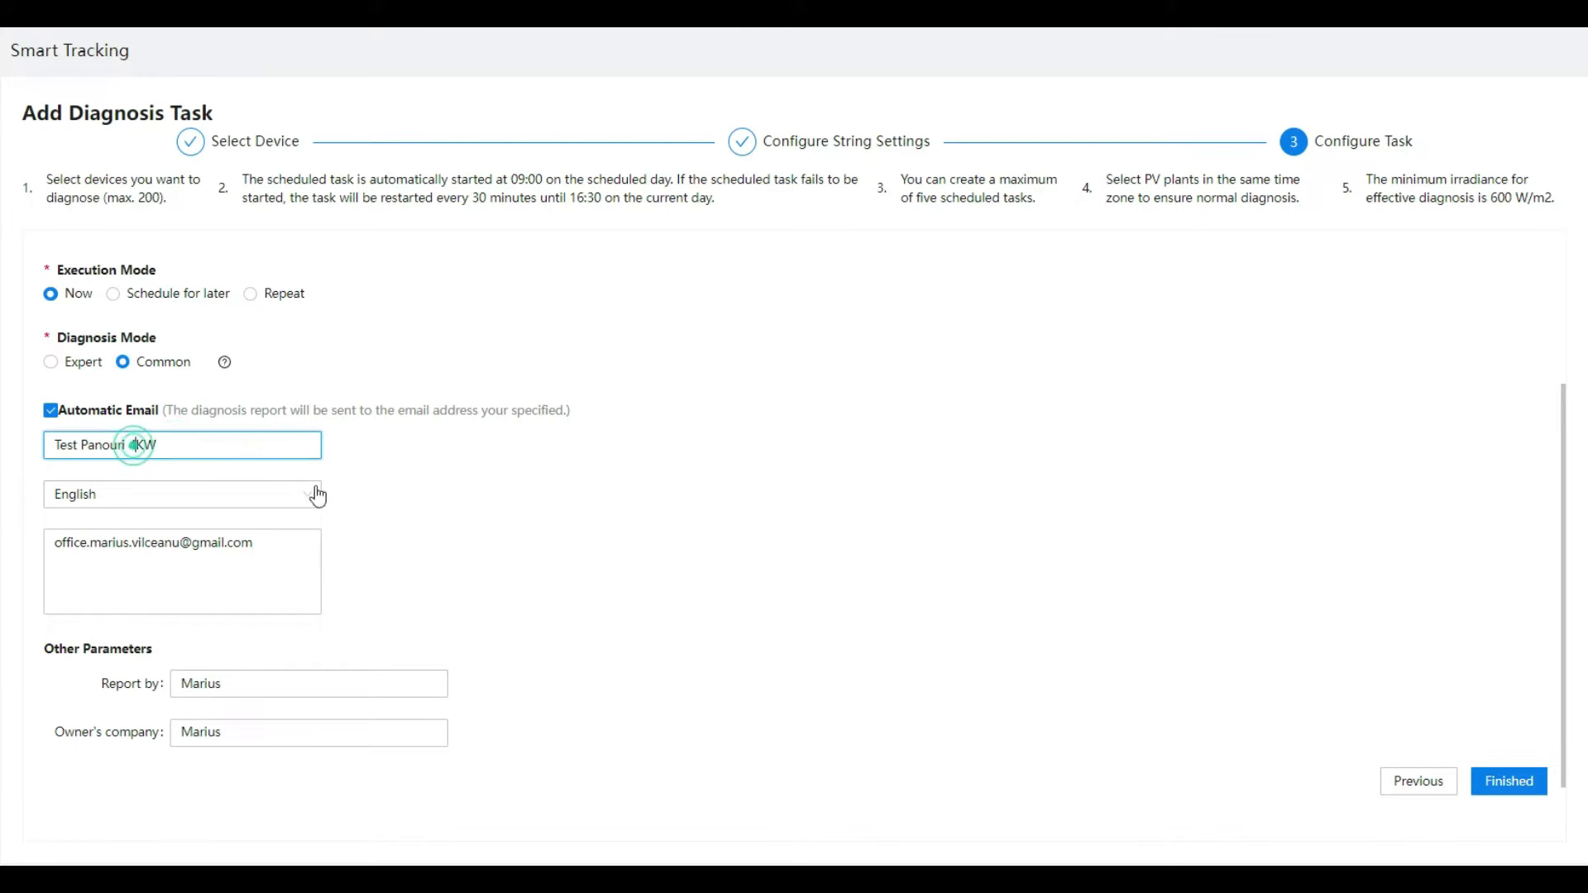
{"action": "left_click", "coordinate": [182, 449]}
{"action": "left_click", "coordinate": [479, 482]}
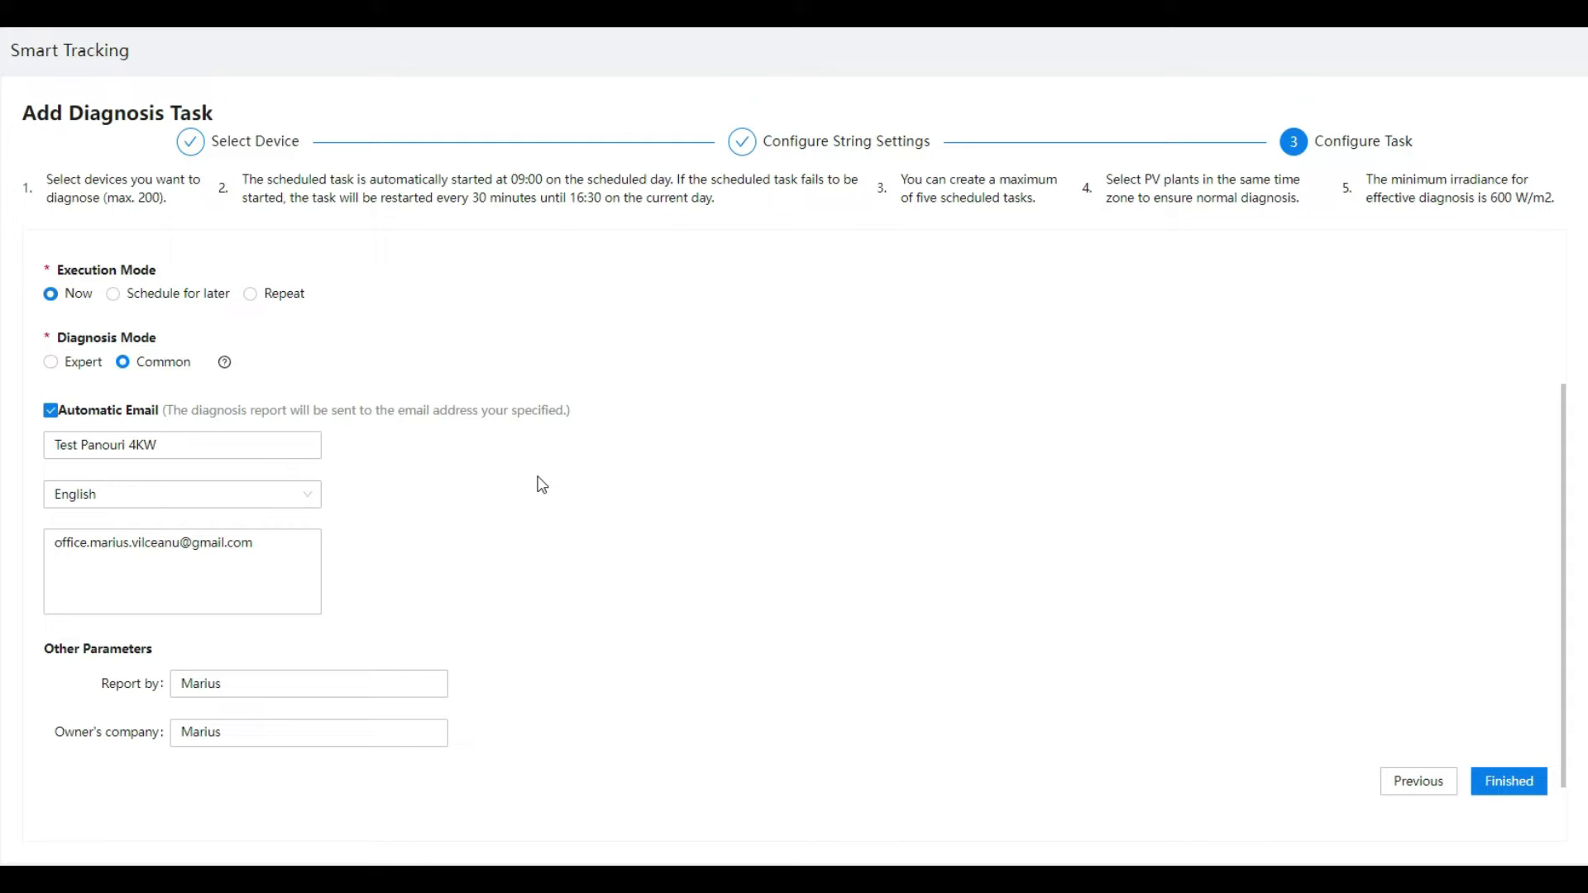
{"action": "left_click", "coordinate": [721, 529]}
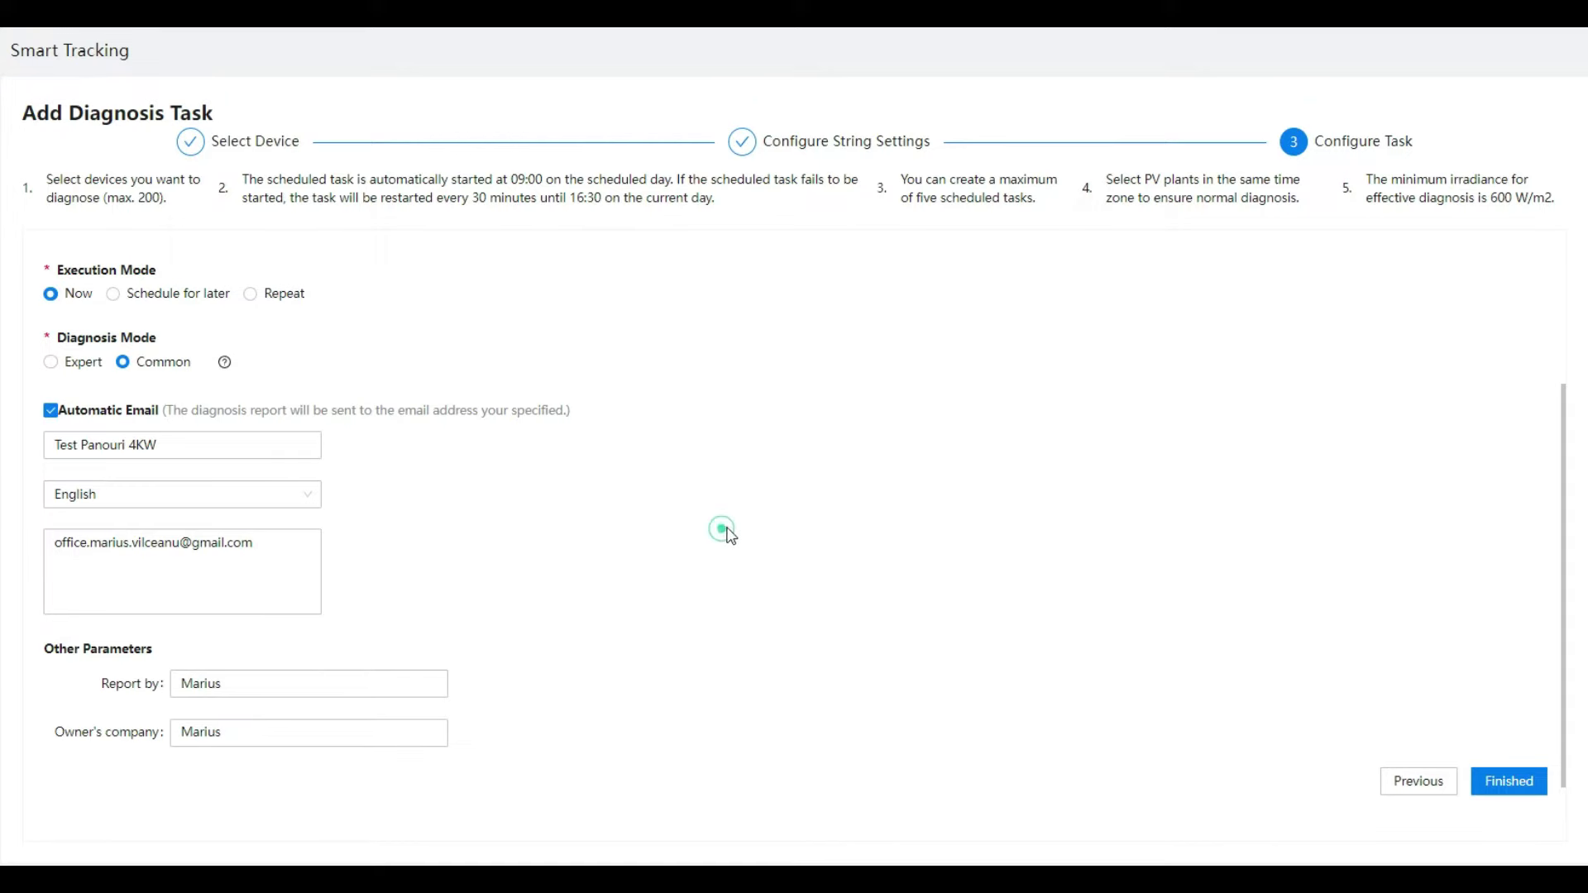
{"action": "left_click", "coordinate": [1514, 785]}
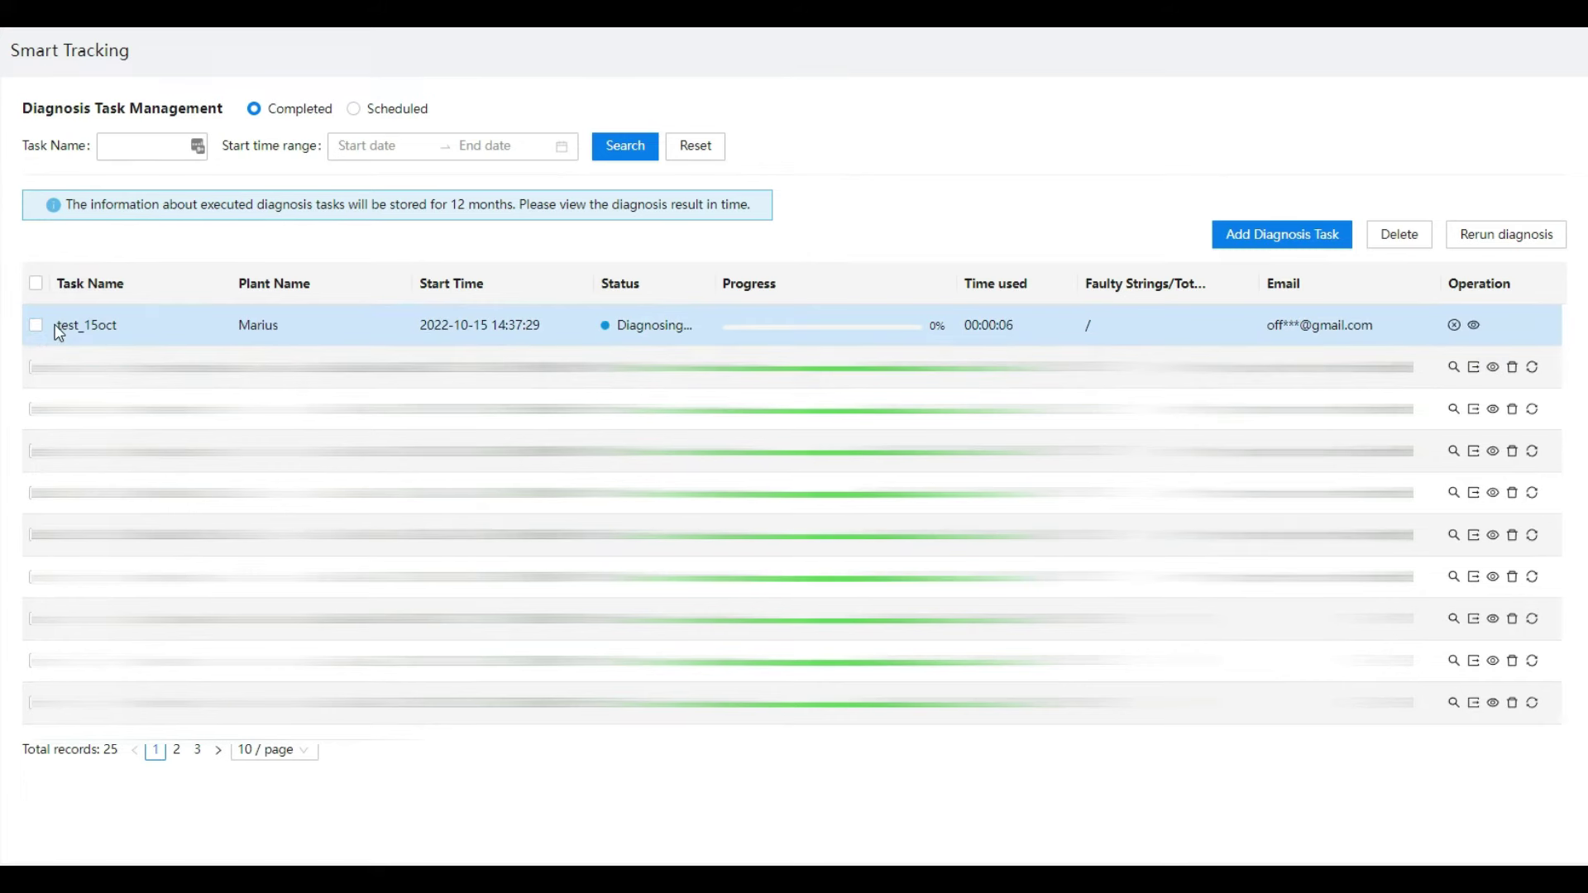
Step: Select the finished test_15oct task in the Completed list
{"action": "left_click", "coordinate": [36, 328]}
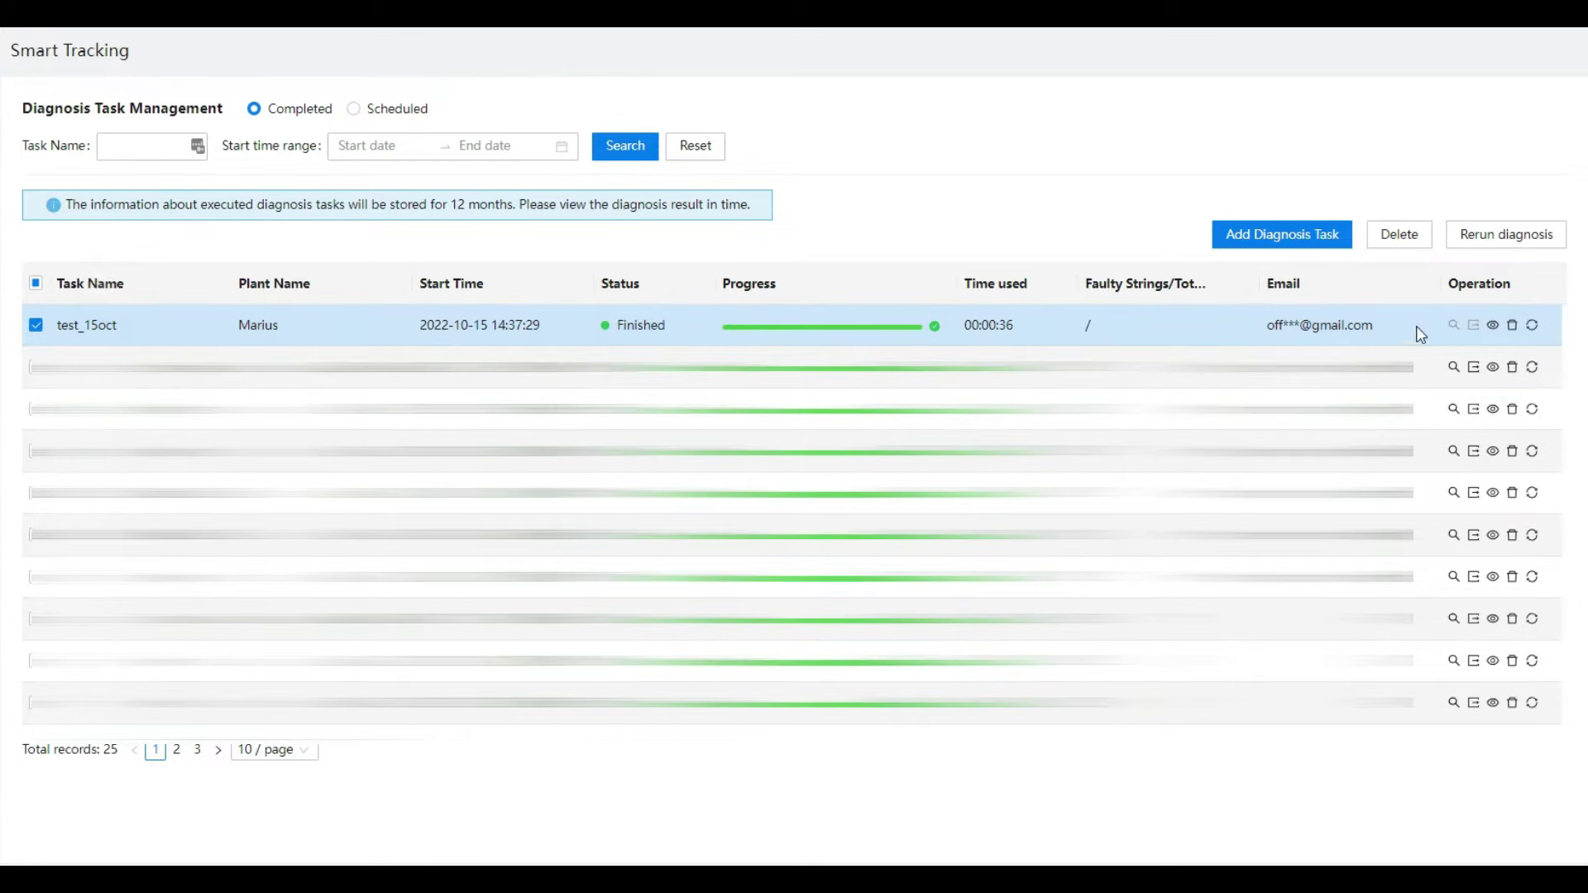
{"action": "left_click", "coordinate": [1493, 325]}
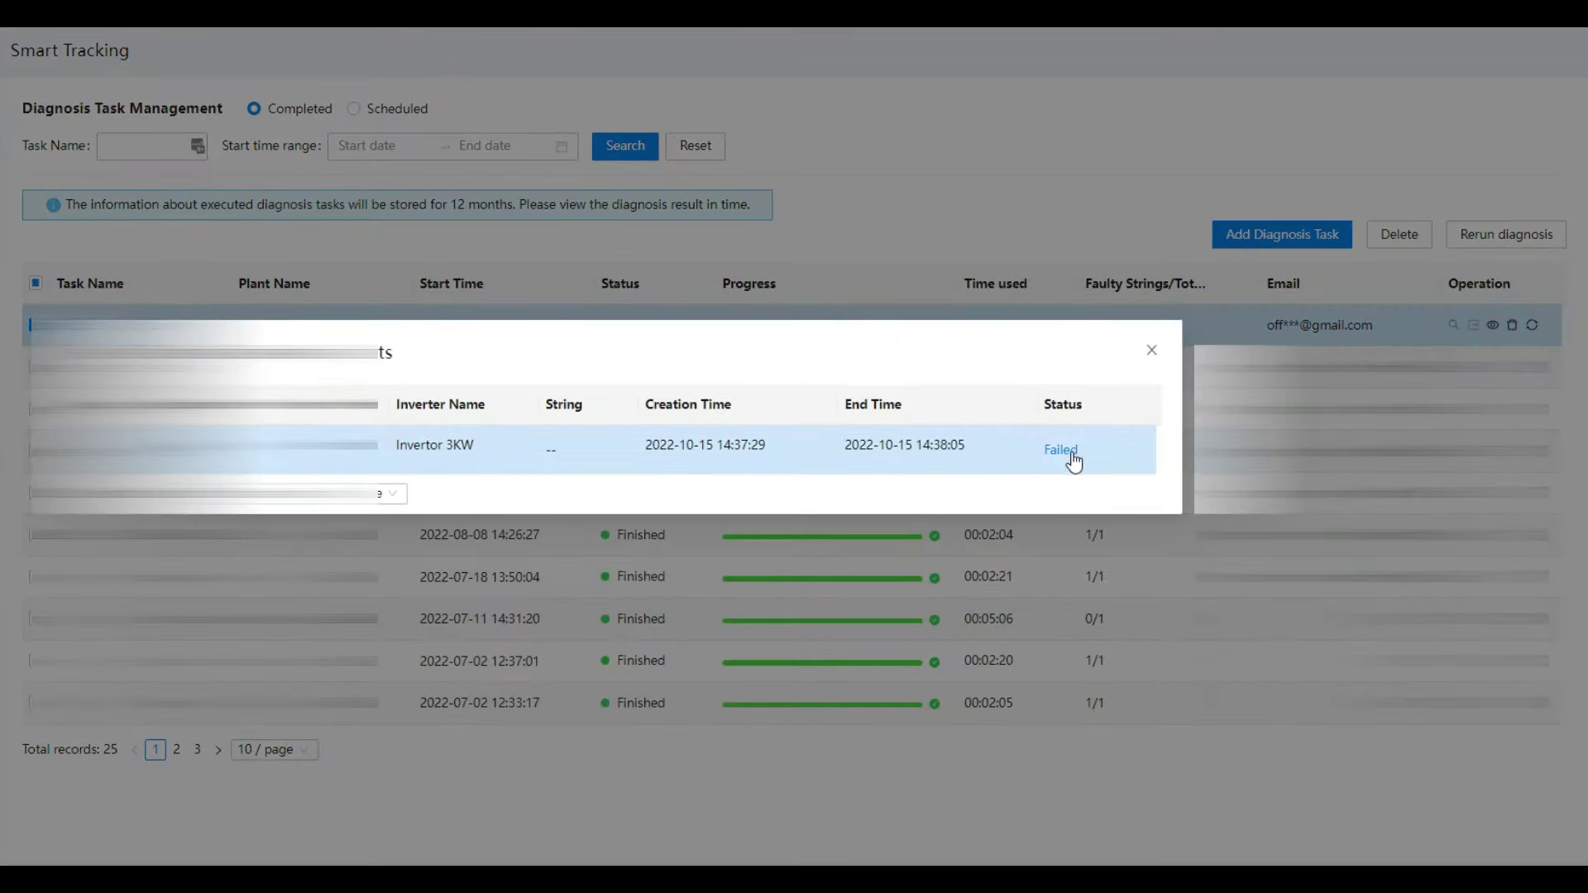
{"action": "left_click", "coordinate": [1065, 450]}
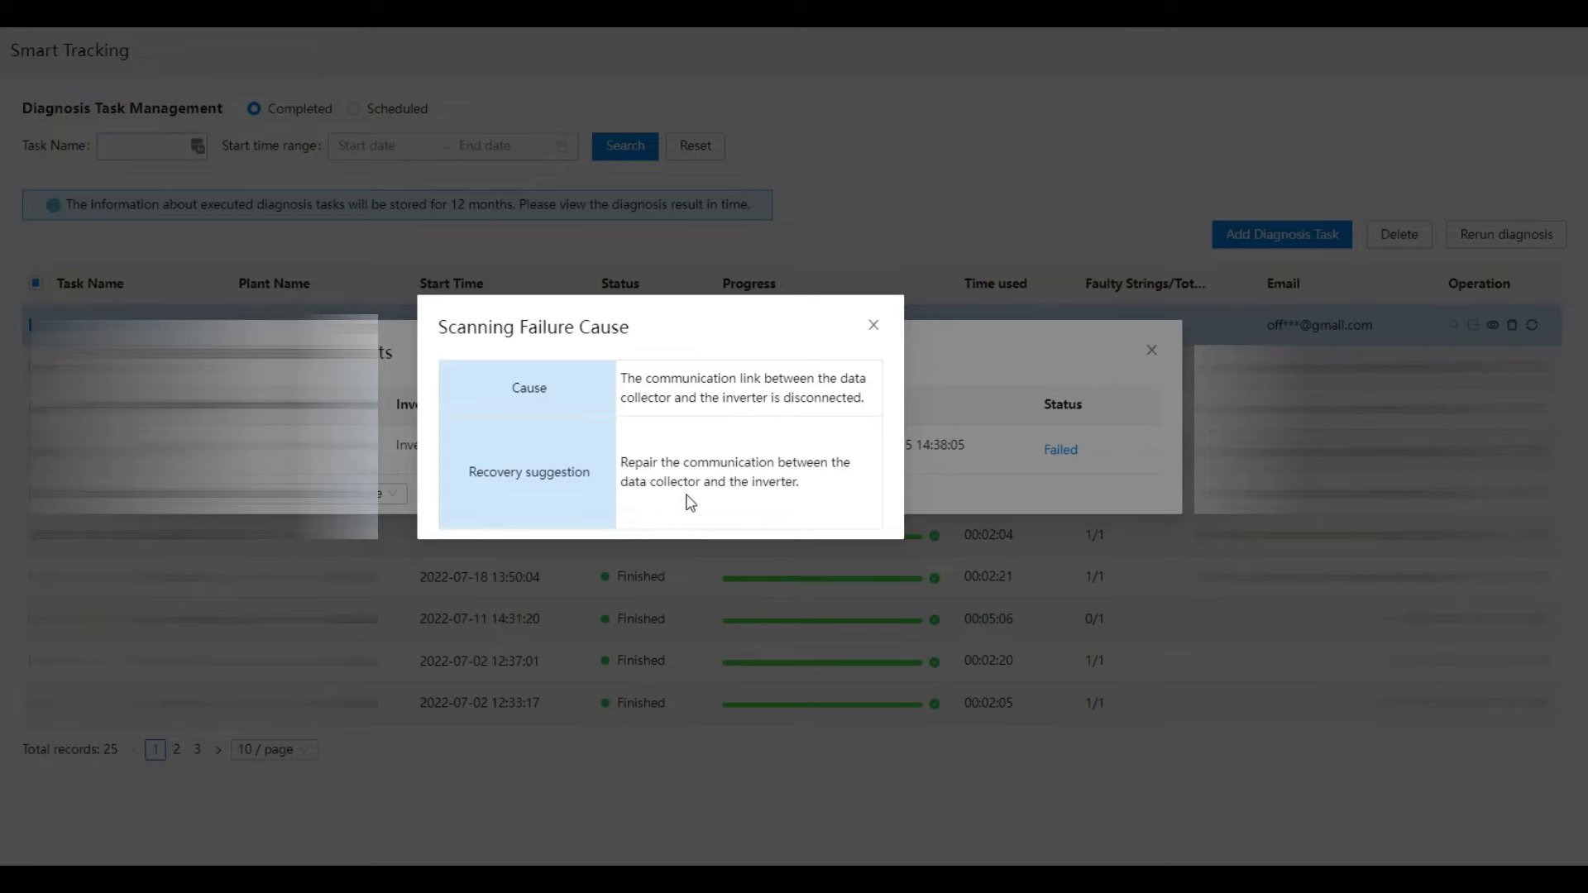
{"action": "left_click", "coordinate": [874, 326]}
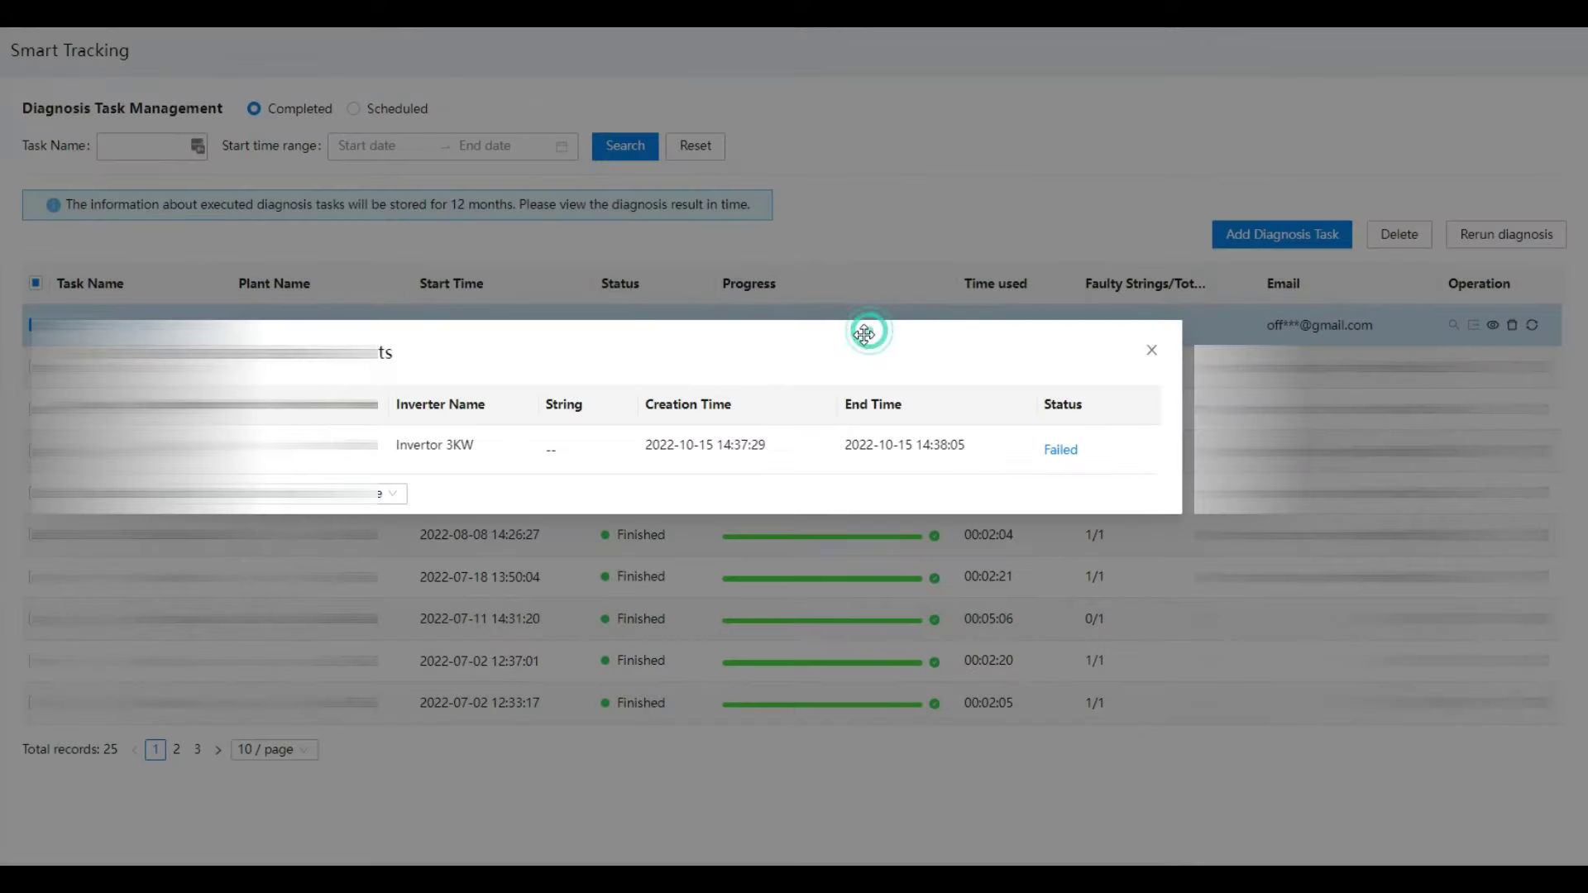
{"action": "left_click", "coordinate": [1153, 352]}
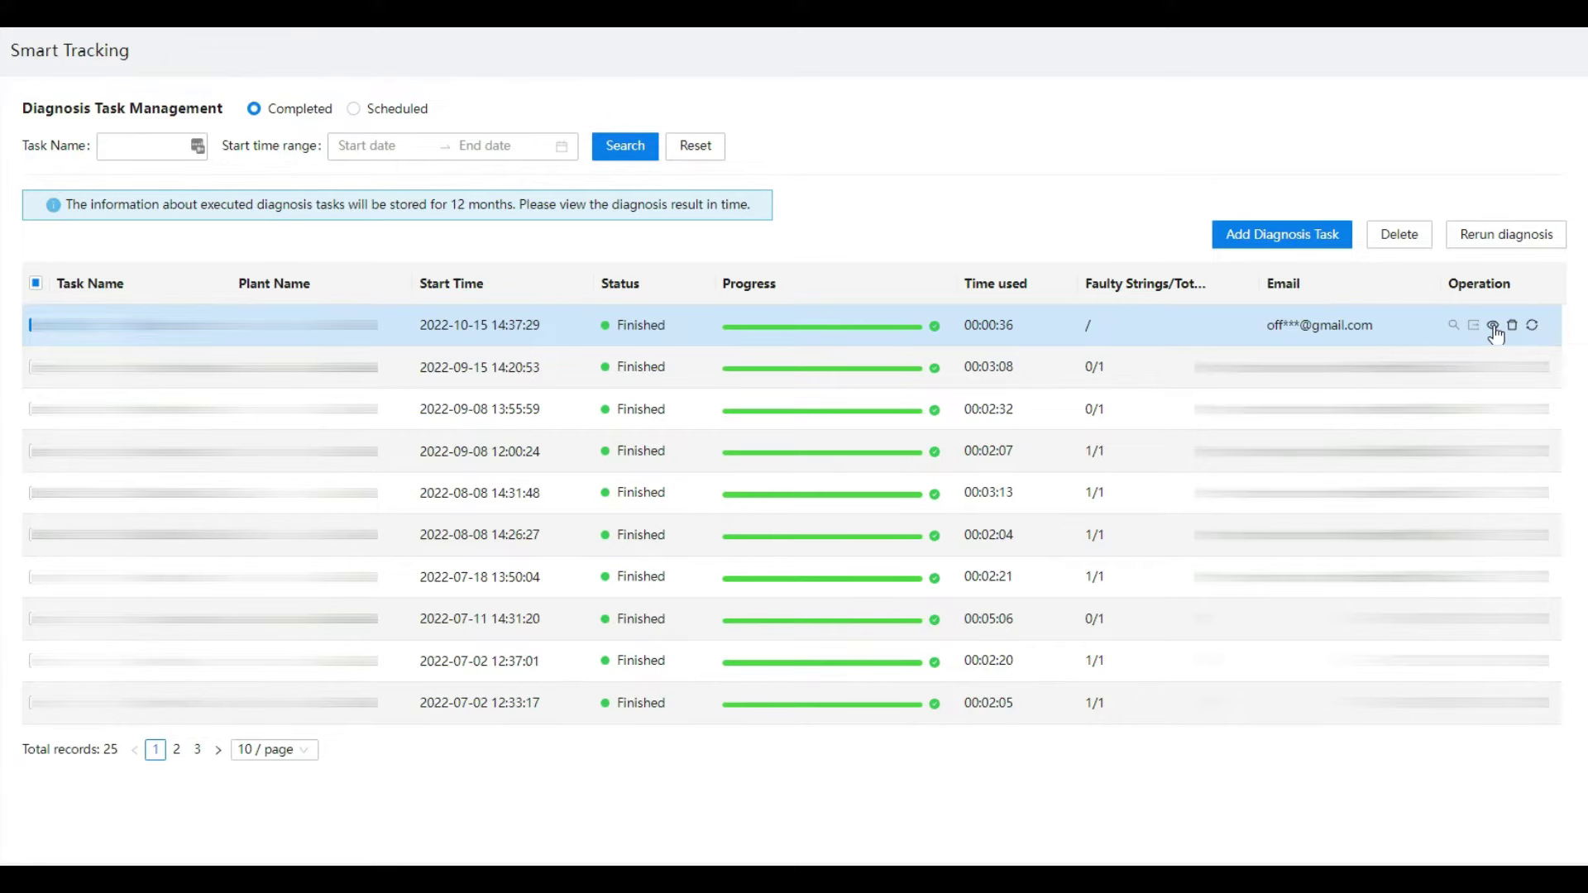
{"action": "left_click", "coordinate": [1493, 325]}
{"action": "left_click", "coordinate": [1151, 350]}
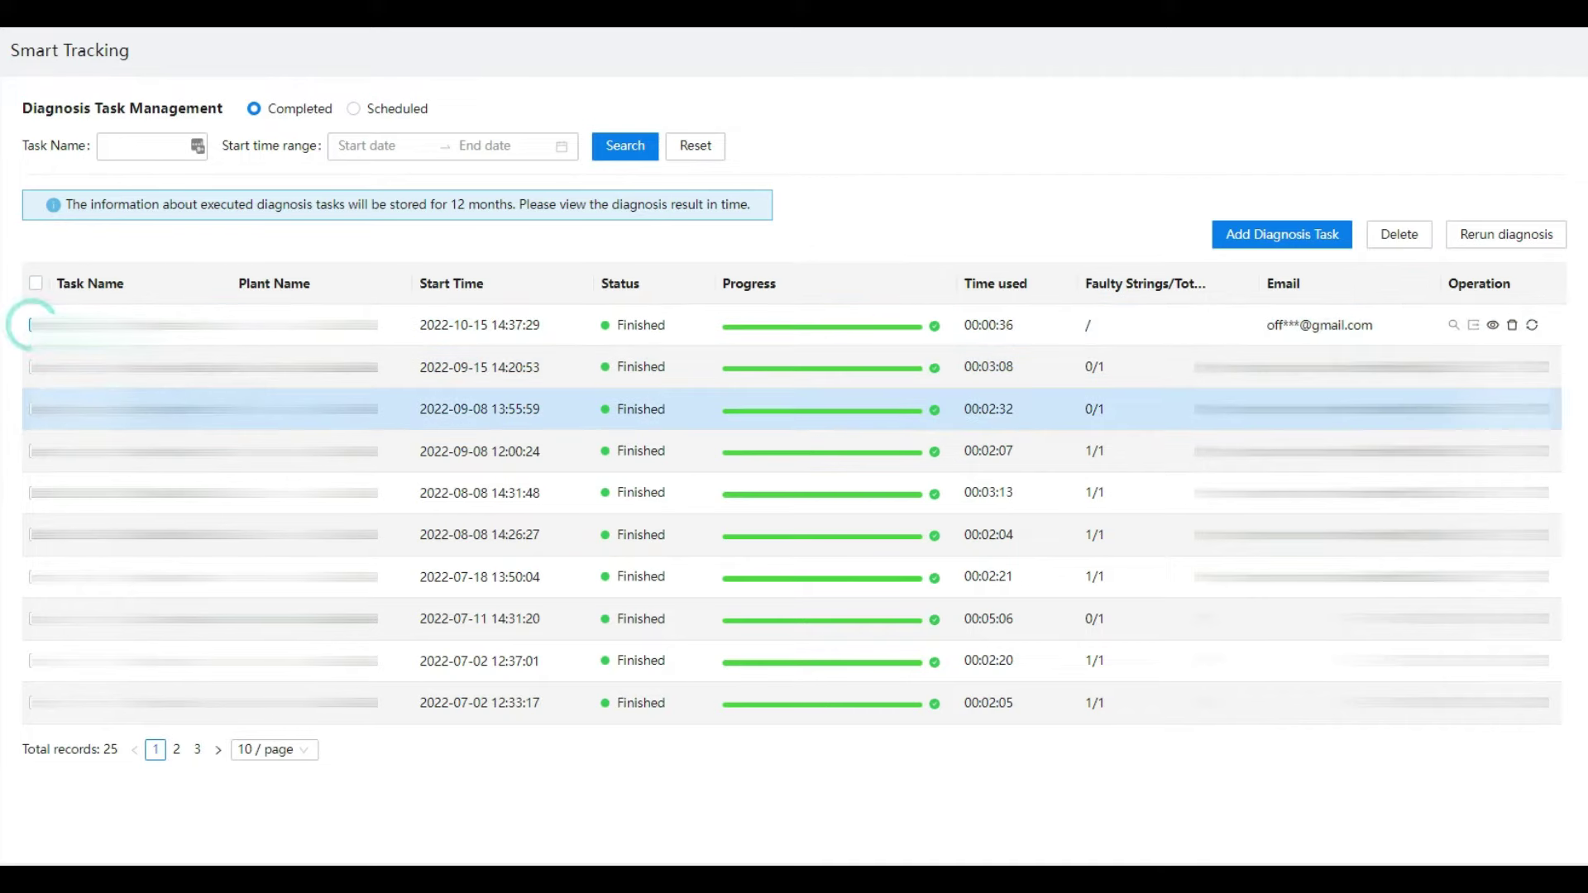
{"action": "left_click", "coordinate": [33, 409]}
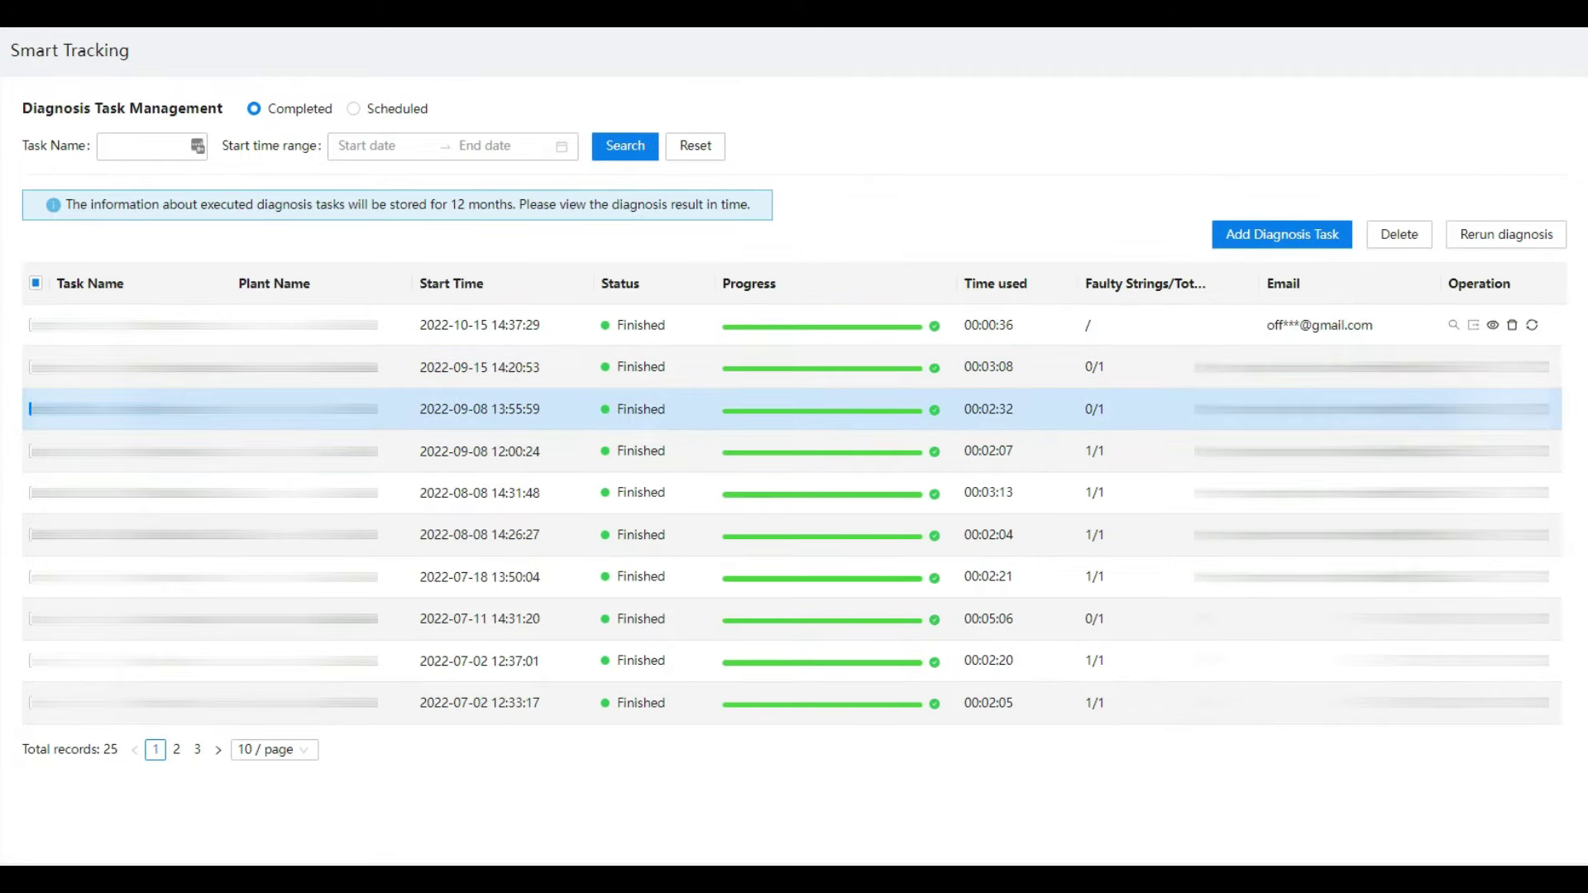
{"action": "left_click", "coordinate": [1493, 408]}
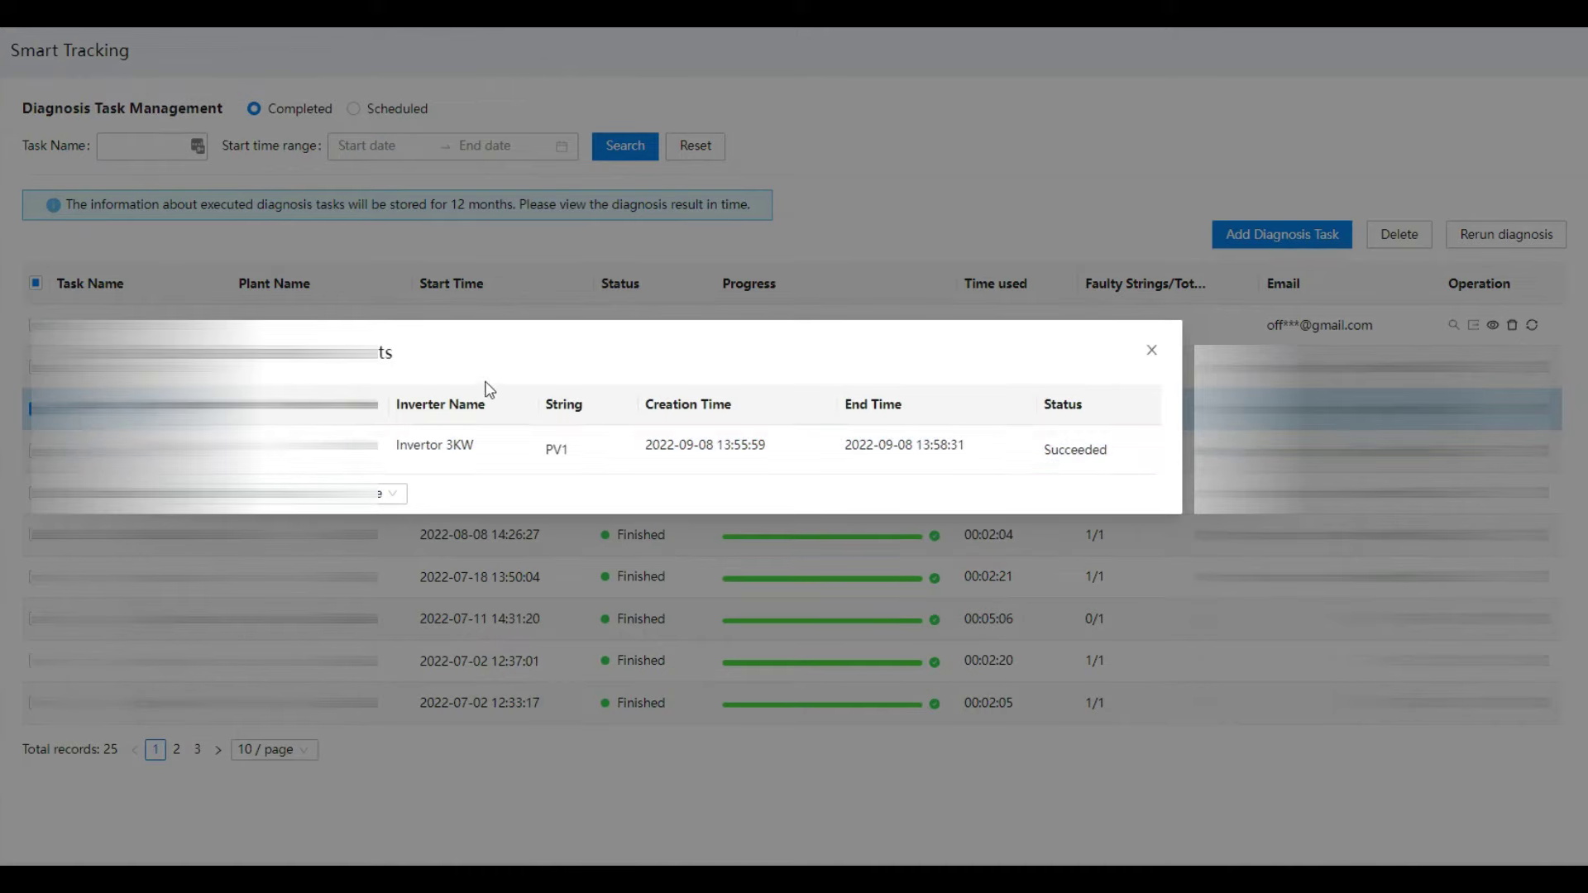
{"action": "key", "text": "Escape"}
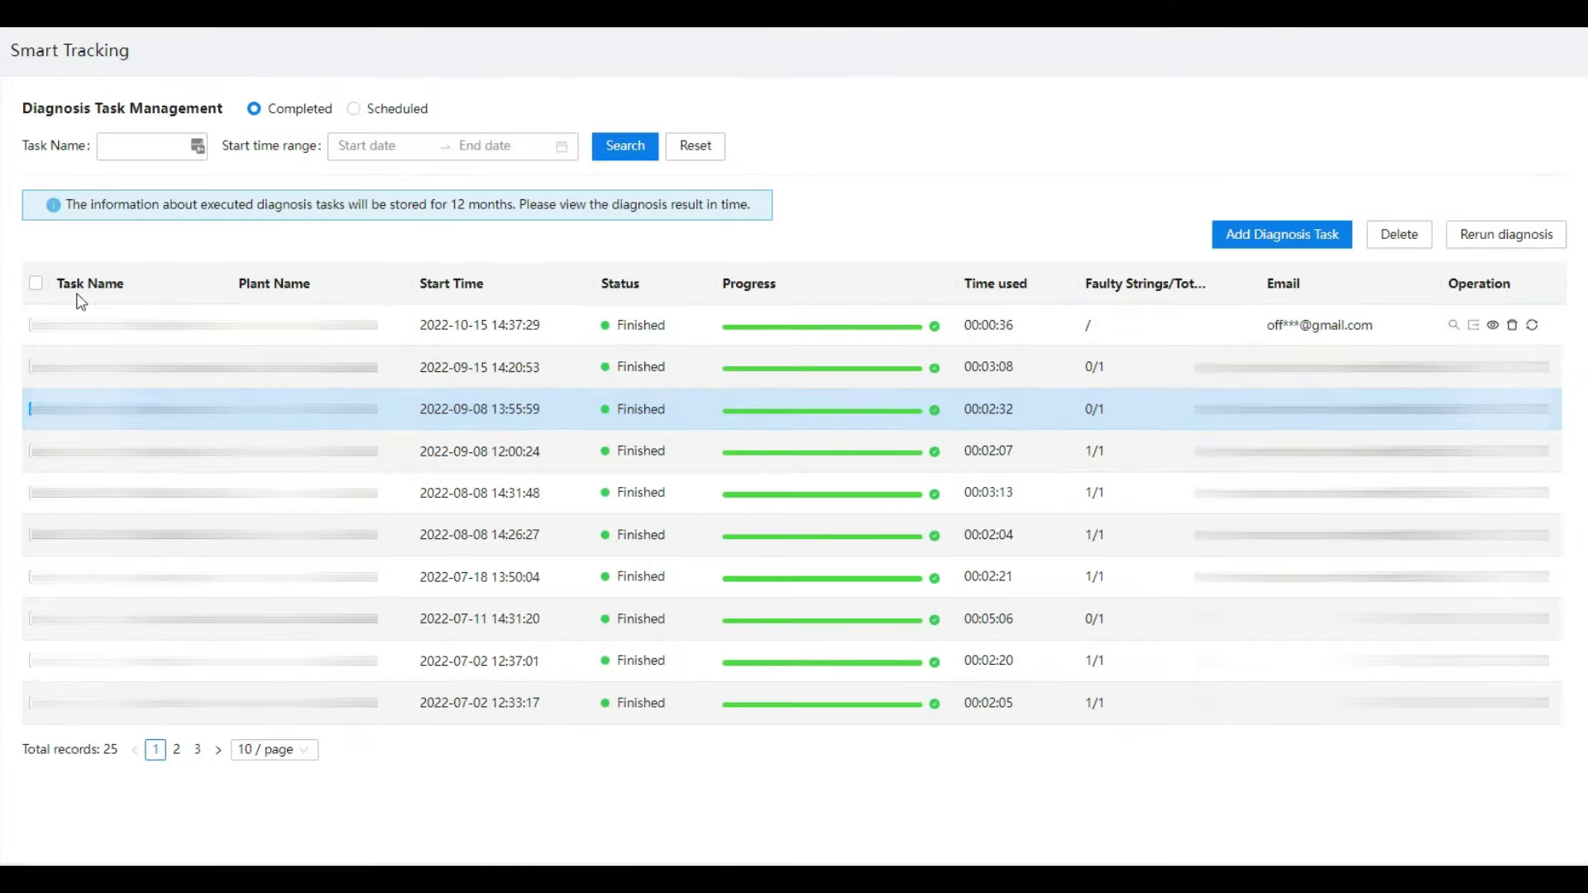
{"action": "left_click", "coordinate": [30, 408]}
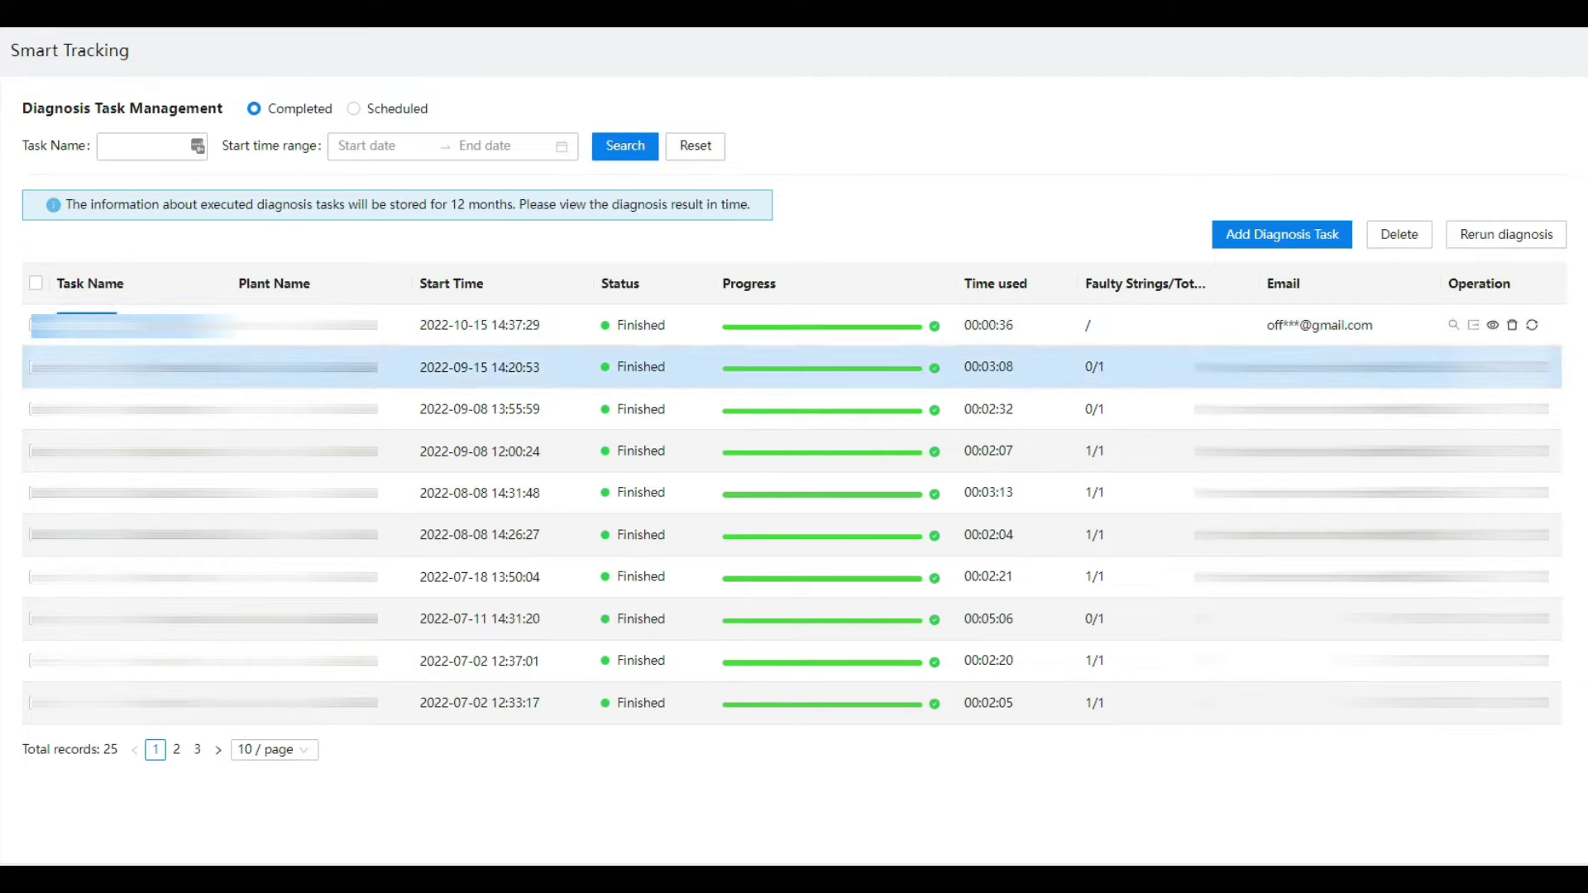
Step: Rerun the 2022-10-15 test diagnosis and begin adding a new diagnosis task
{"action": "left_click", "coordinate": [35, 325]}
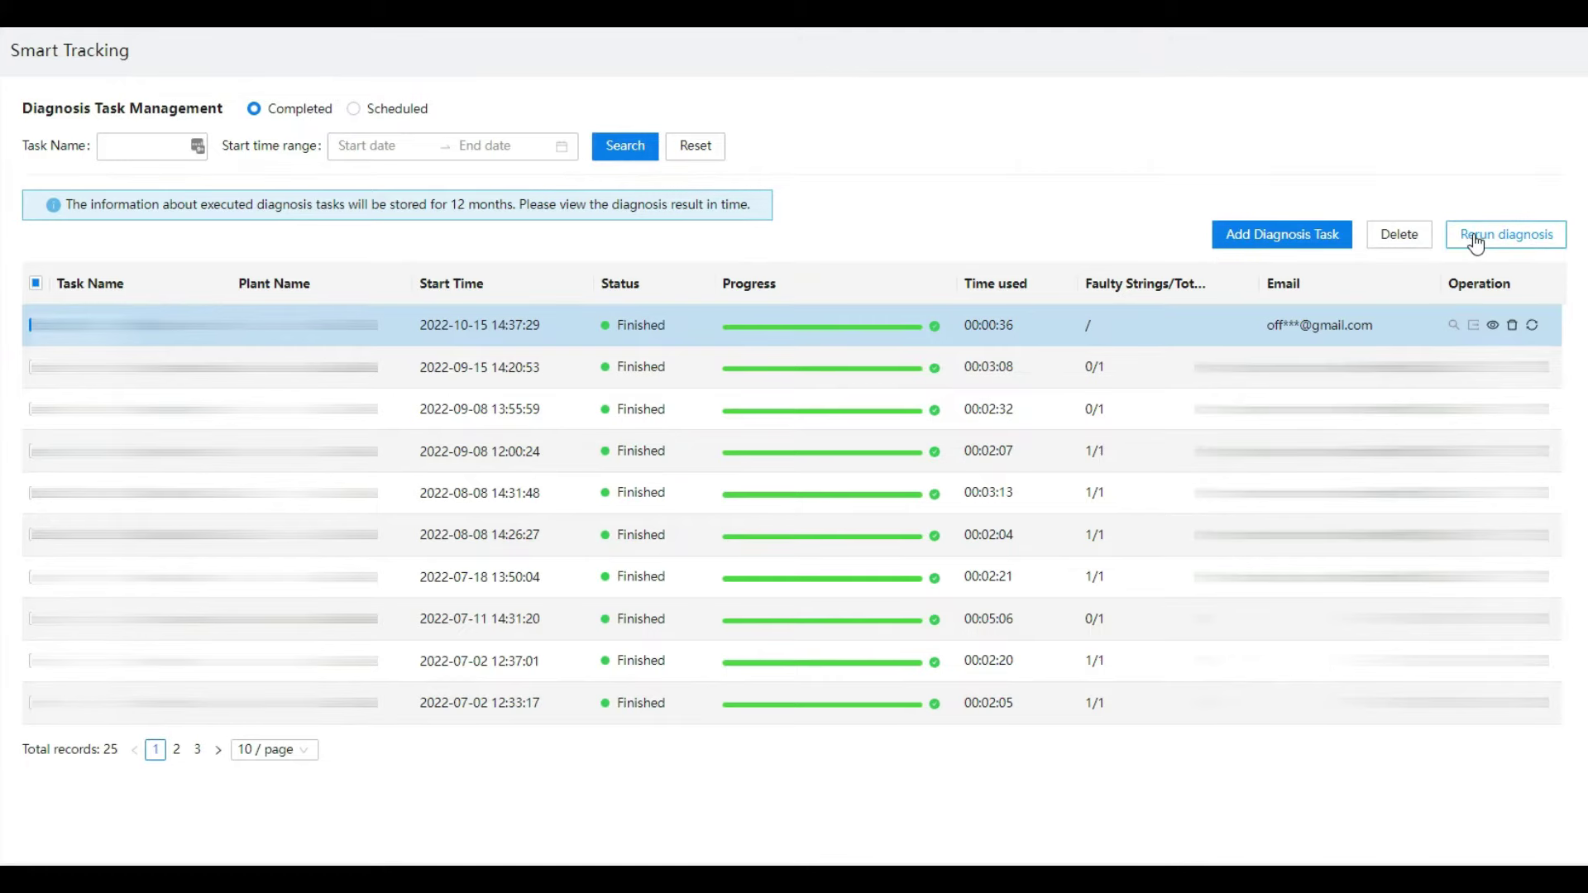
{"action": "left_click", "coordinate": [1475, 240]}
{"action": "left_click", "coordinate": [749, 482]}
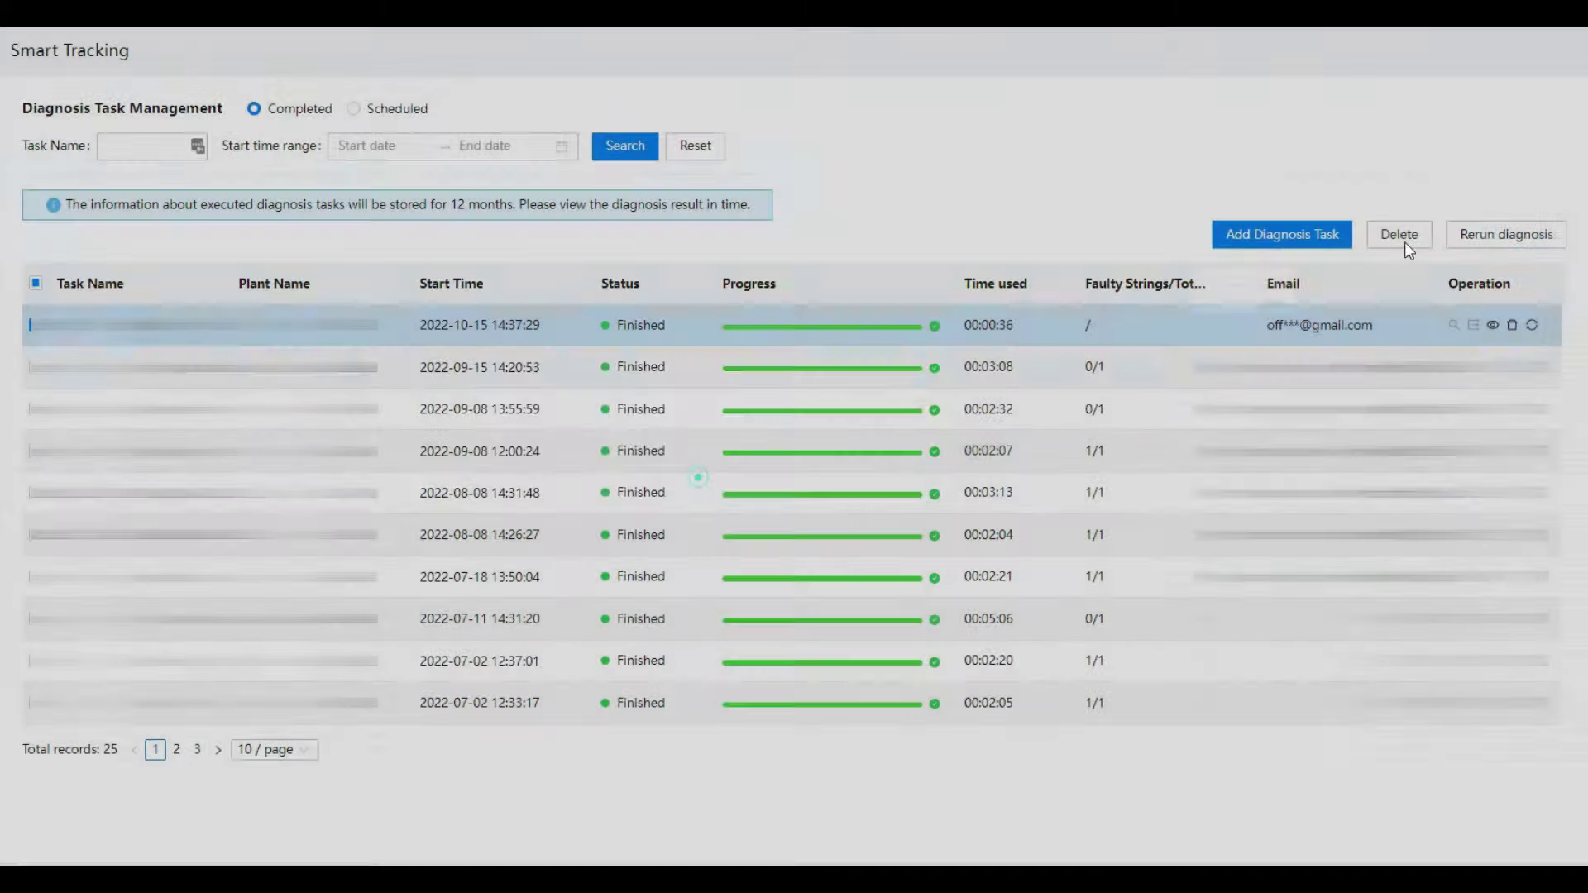
{"action": "left_click", "coordinate": [1283, 234]}
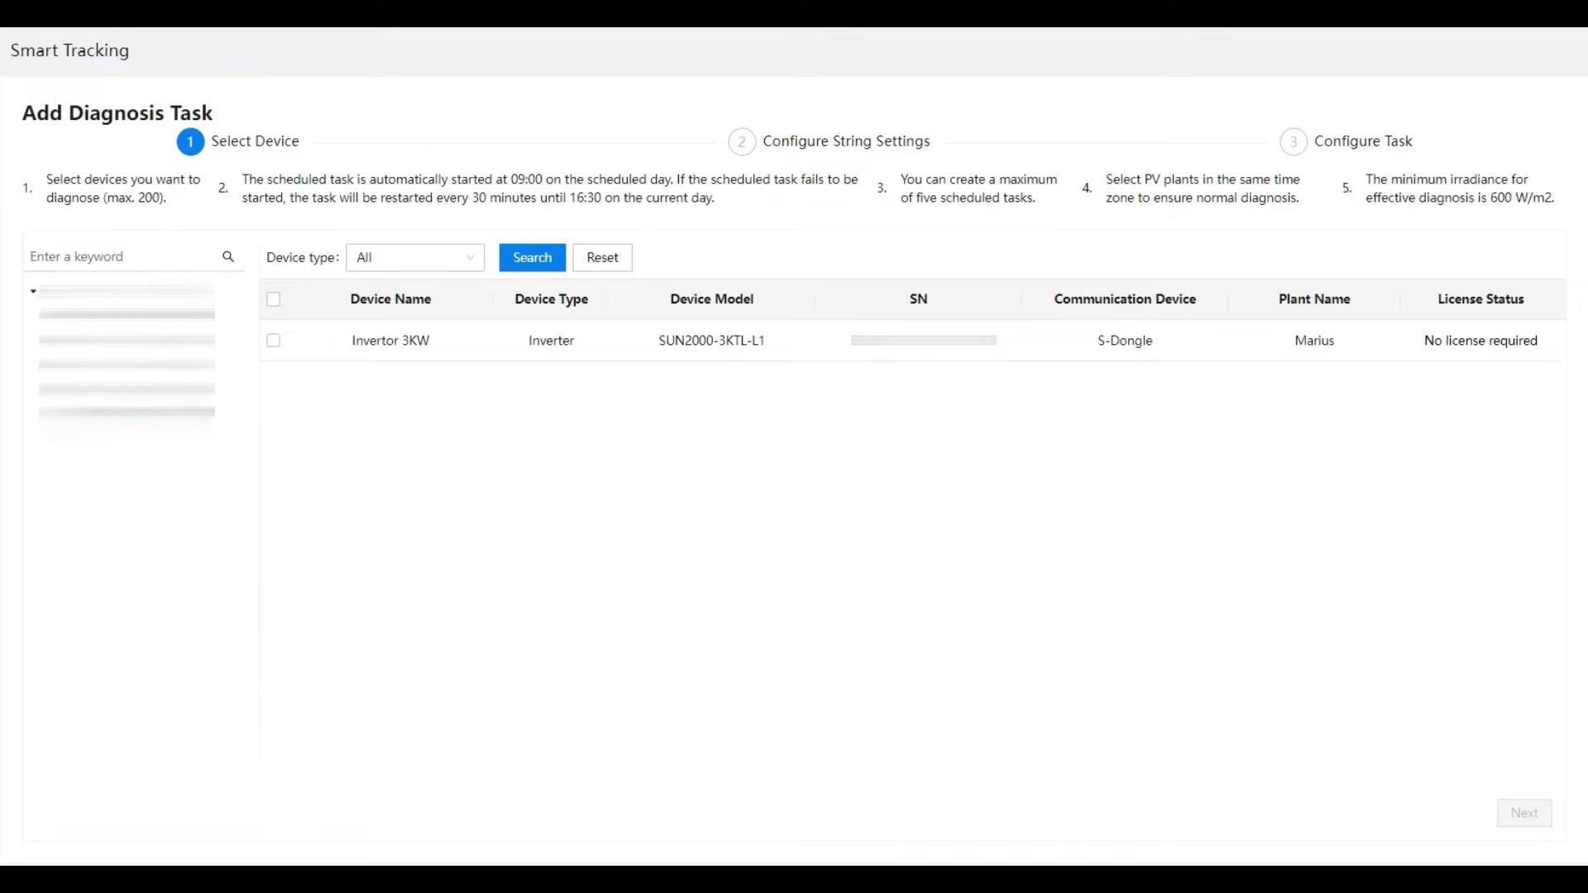
Step: Tick Invertor 3KW and advance through the configured string settings to Configure Task
{"action": "left_click", "coordinate": [274, 341]}
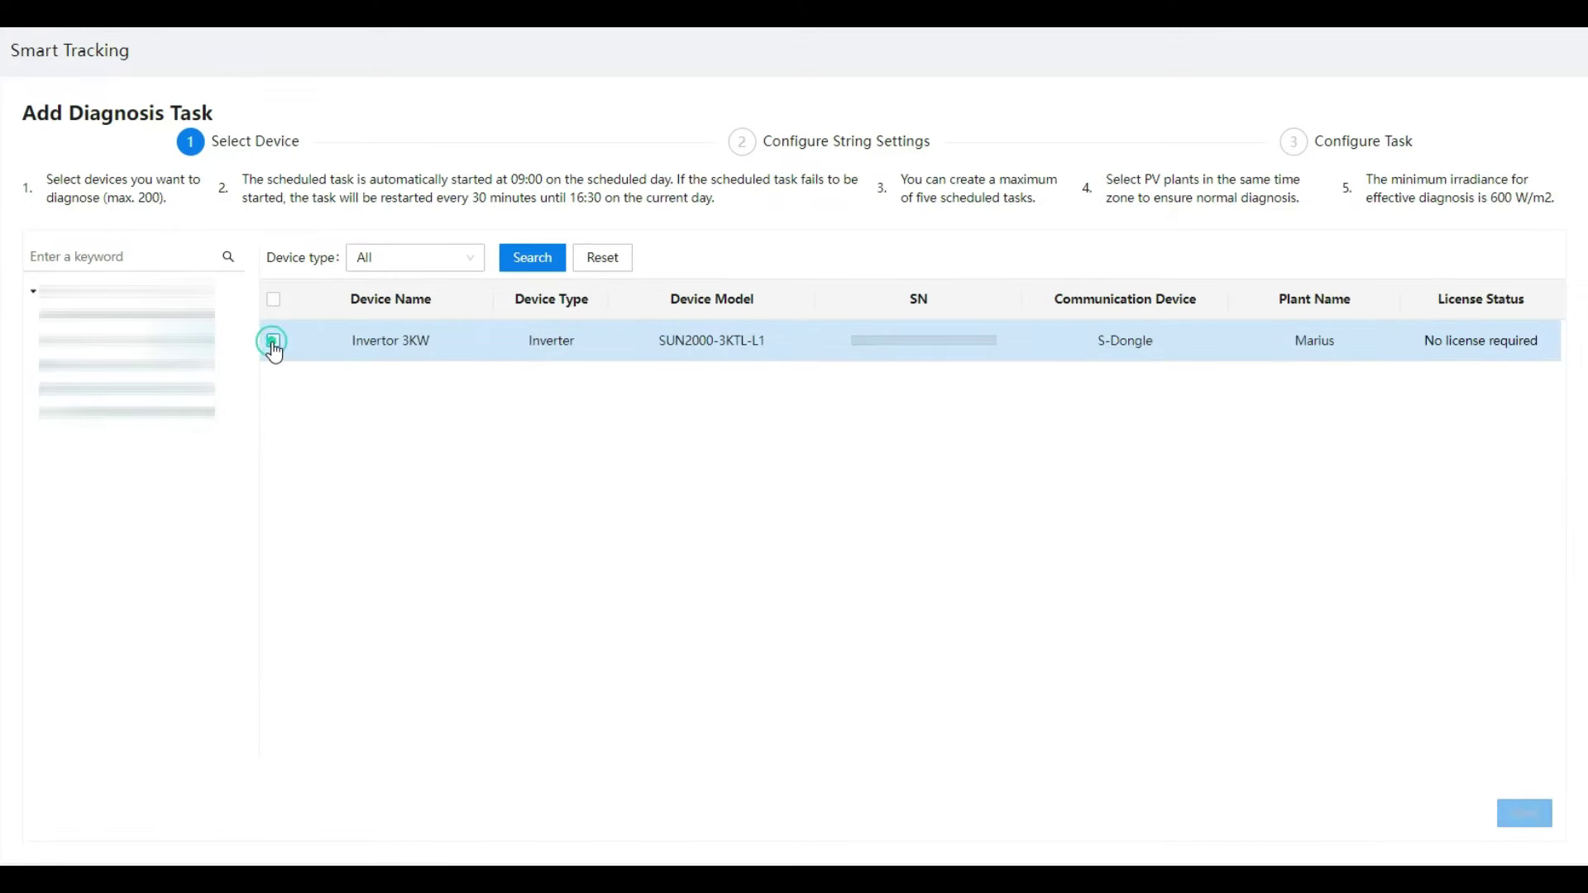
{"action": "left_click", "coordinate": [275, 342]}
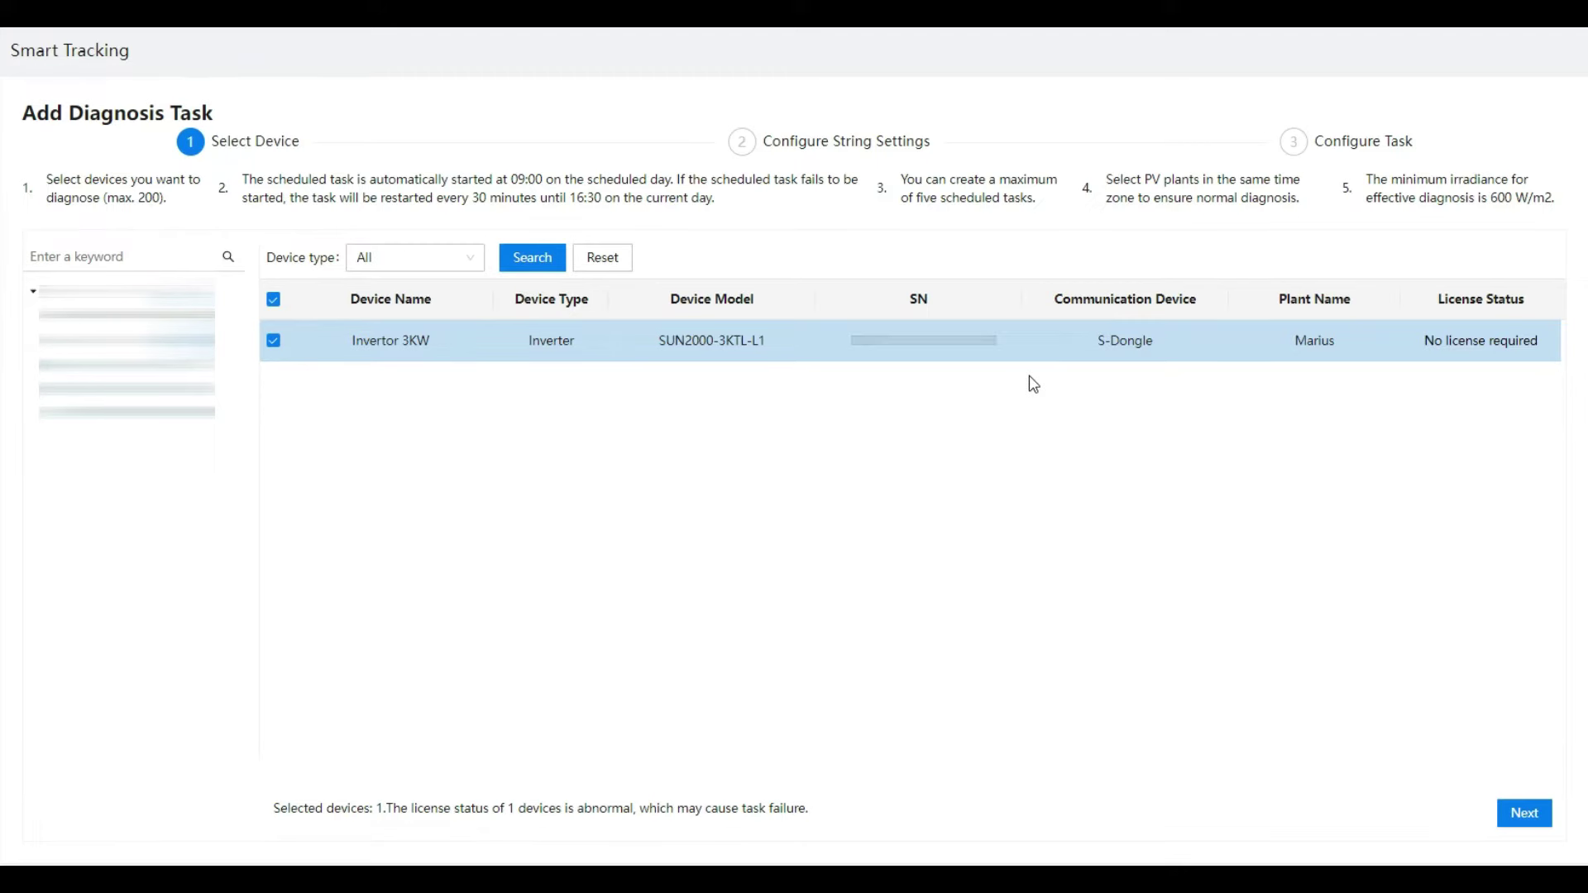
{"action": "left_click", "coordinate": [1525, 814]}
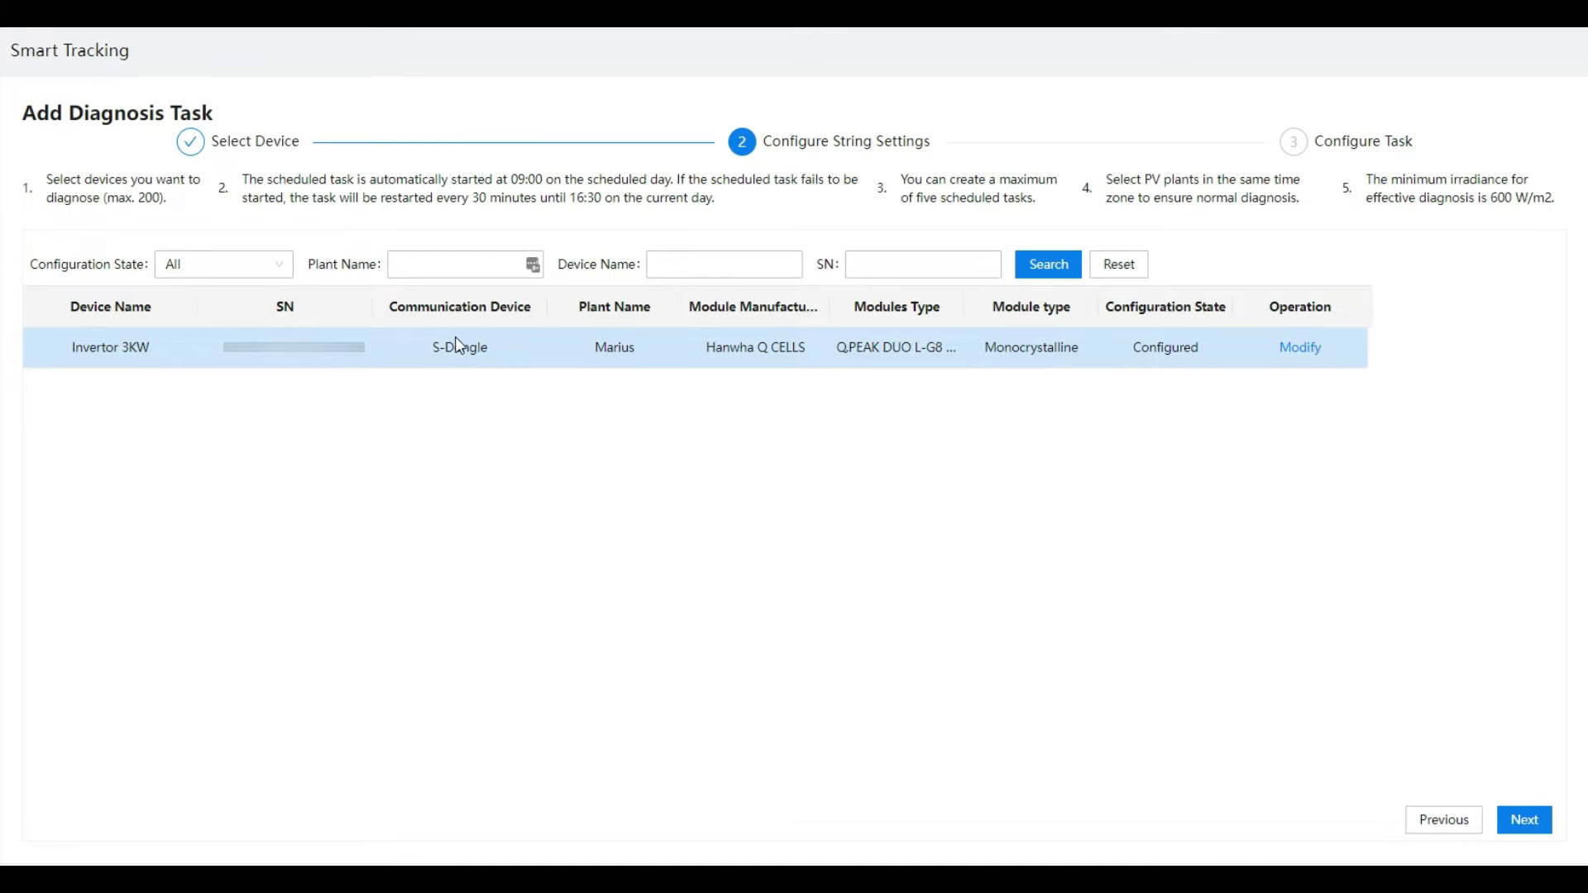
{"action": "left_click", "coordinate": [1524, 820]}
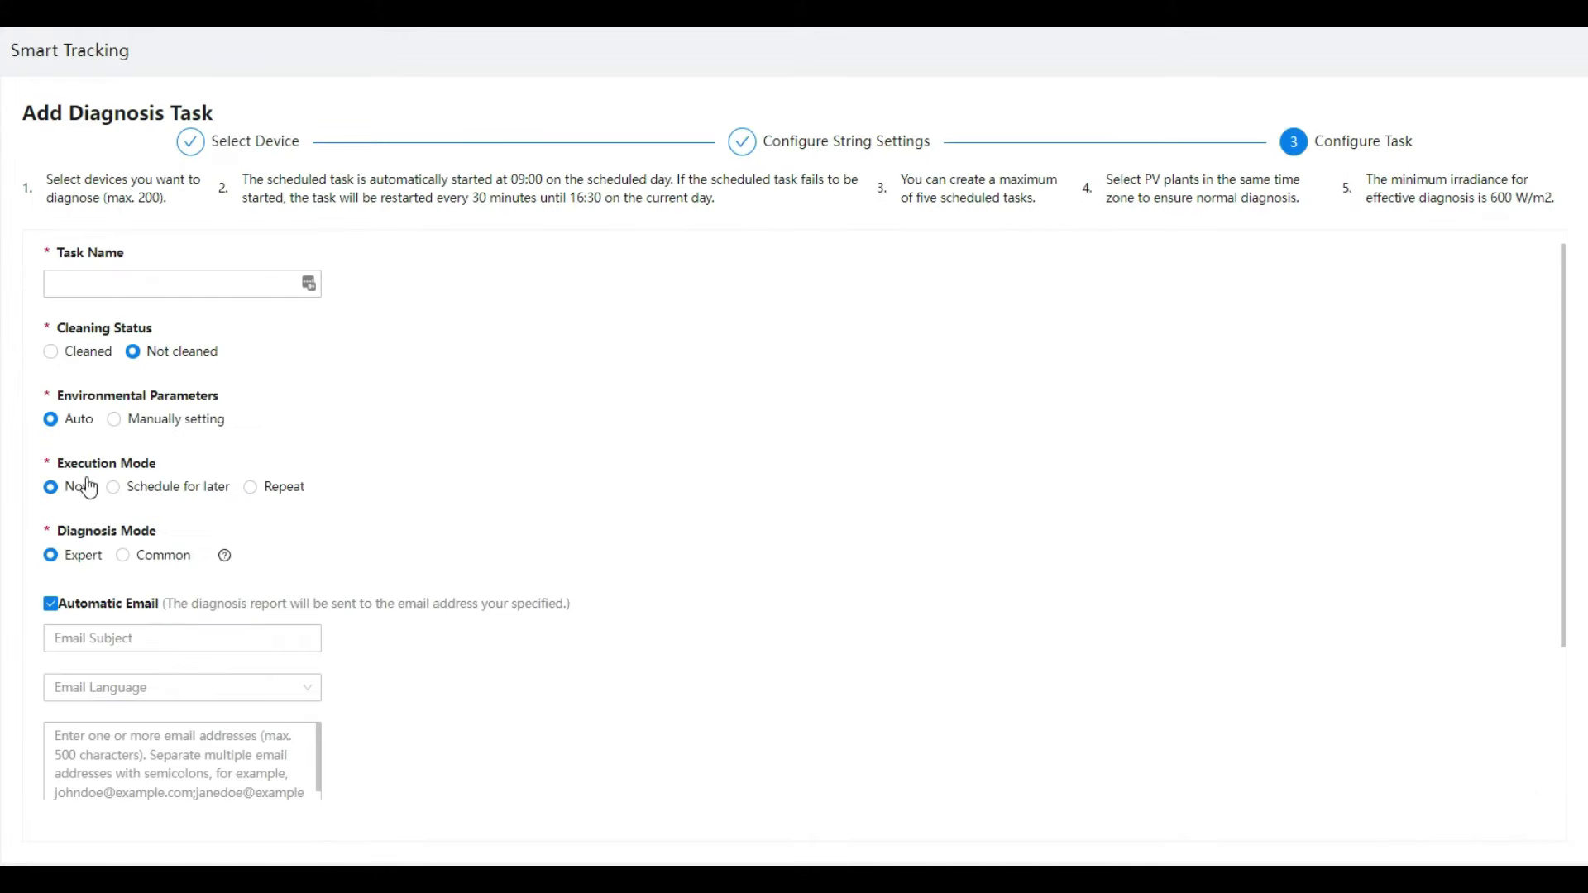
Step: Name the task test2_15oct and set the report email language to English
{"action": "left_click", "coordinate": [80, 288]}
{"action": "type", "text": "test2_15oct"}
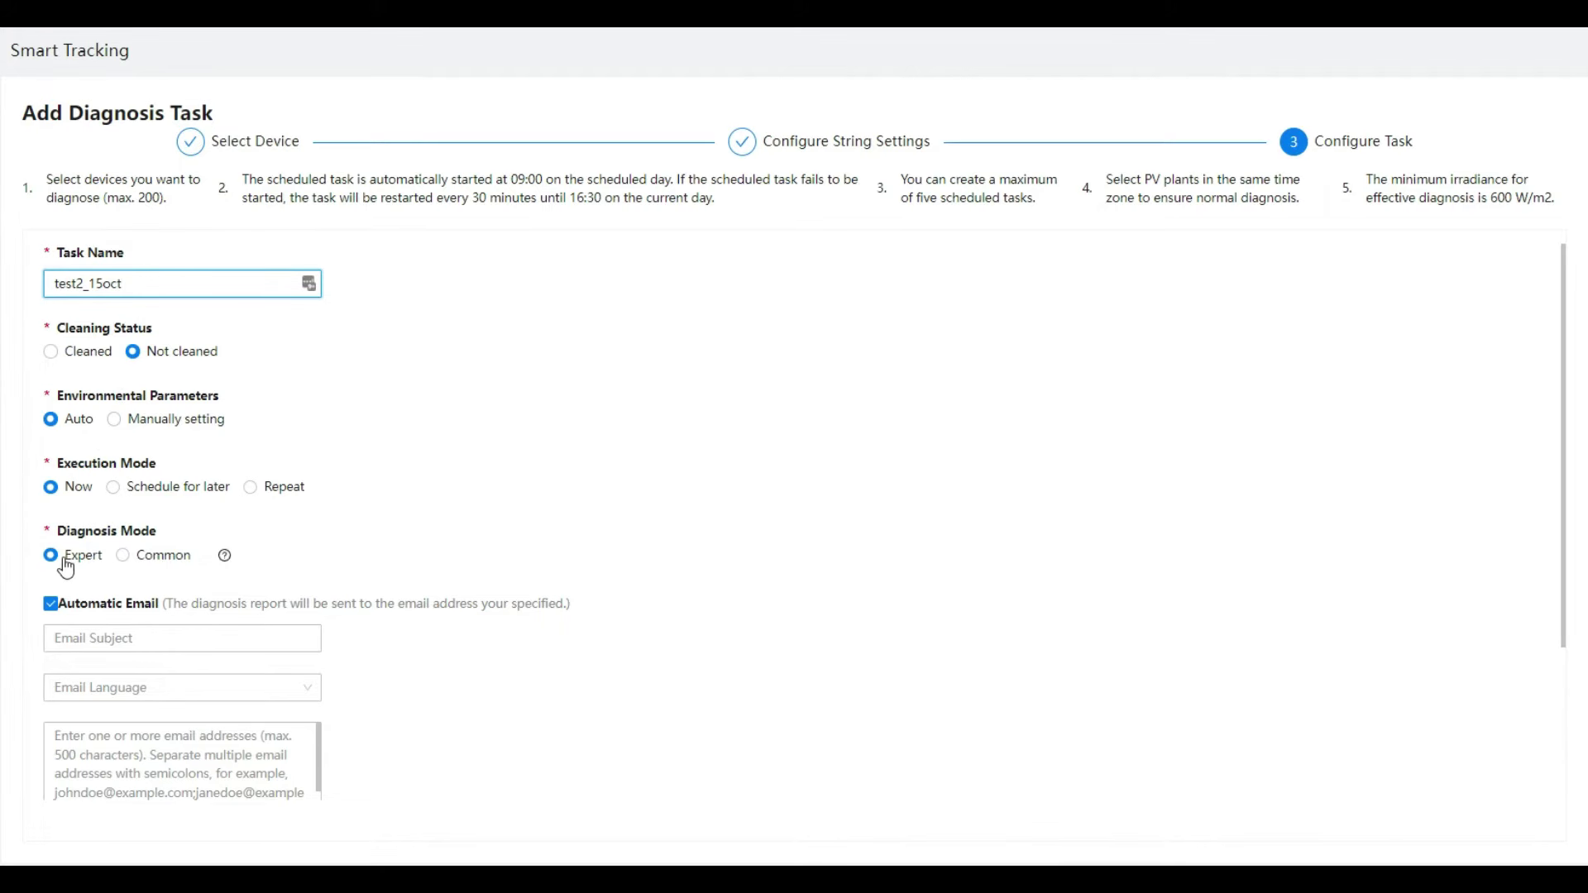
{"action": "left_click", "coordinate": [109, 641]}
{"action": "left_click", "coordinate": [109, 642]}
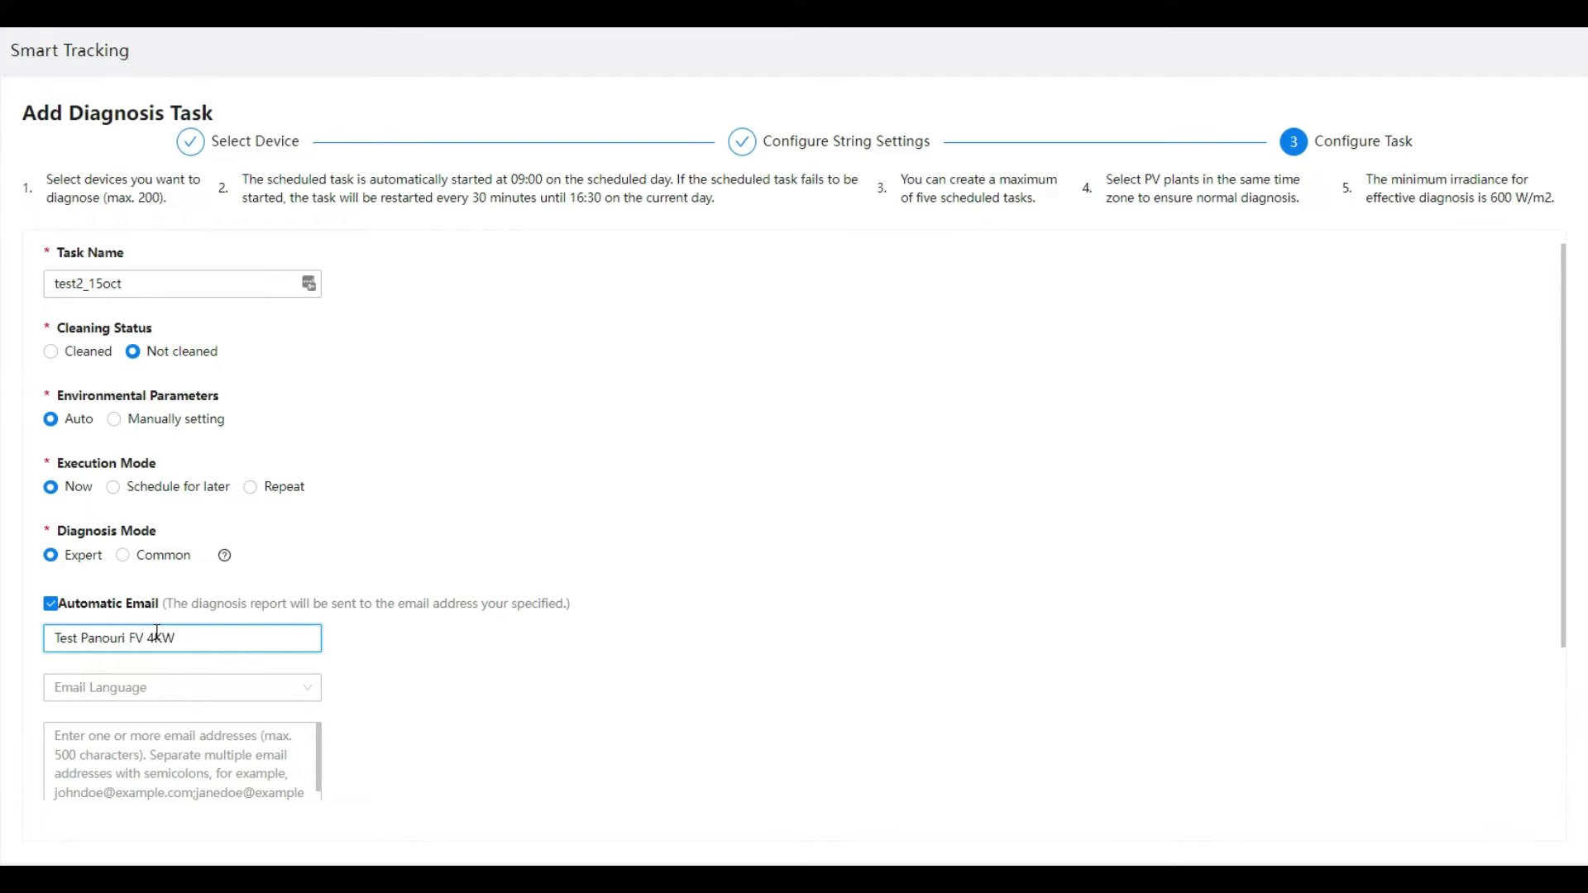
{"action": "left_click", "coordinate": [170, 687]}
{"action": "left_click", "coordinate": [116, 488]}
Step: Enter the recipient's e-mail address and the author's name in Report by and Owner's company
{"action": "scroll", "coordinate": [116, 489], "scroll_direction": "down", "scroll_amount": 2}
{"action": "left_click", "coordinate": [135, 564]}
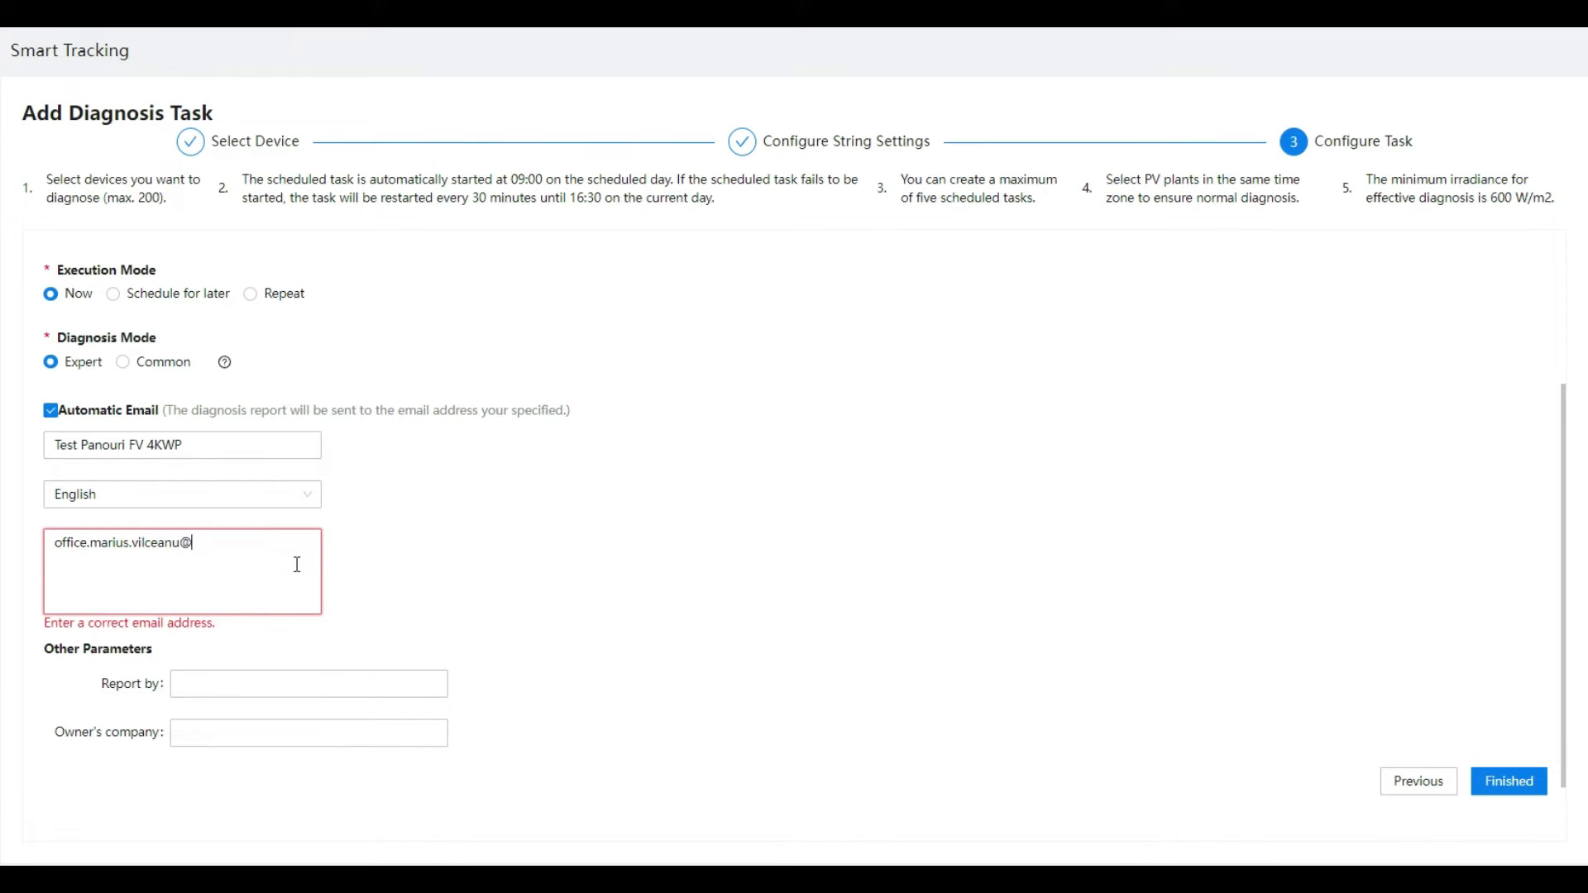
{"action": "left_click", "coordinate": [257, 676]}
{"action": "type", "text": "Marius"}
{"action": "key", "text": "Tab"}
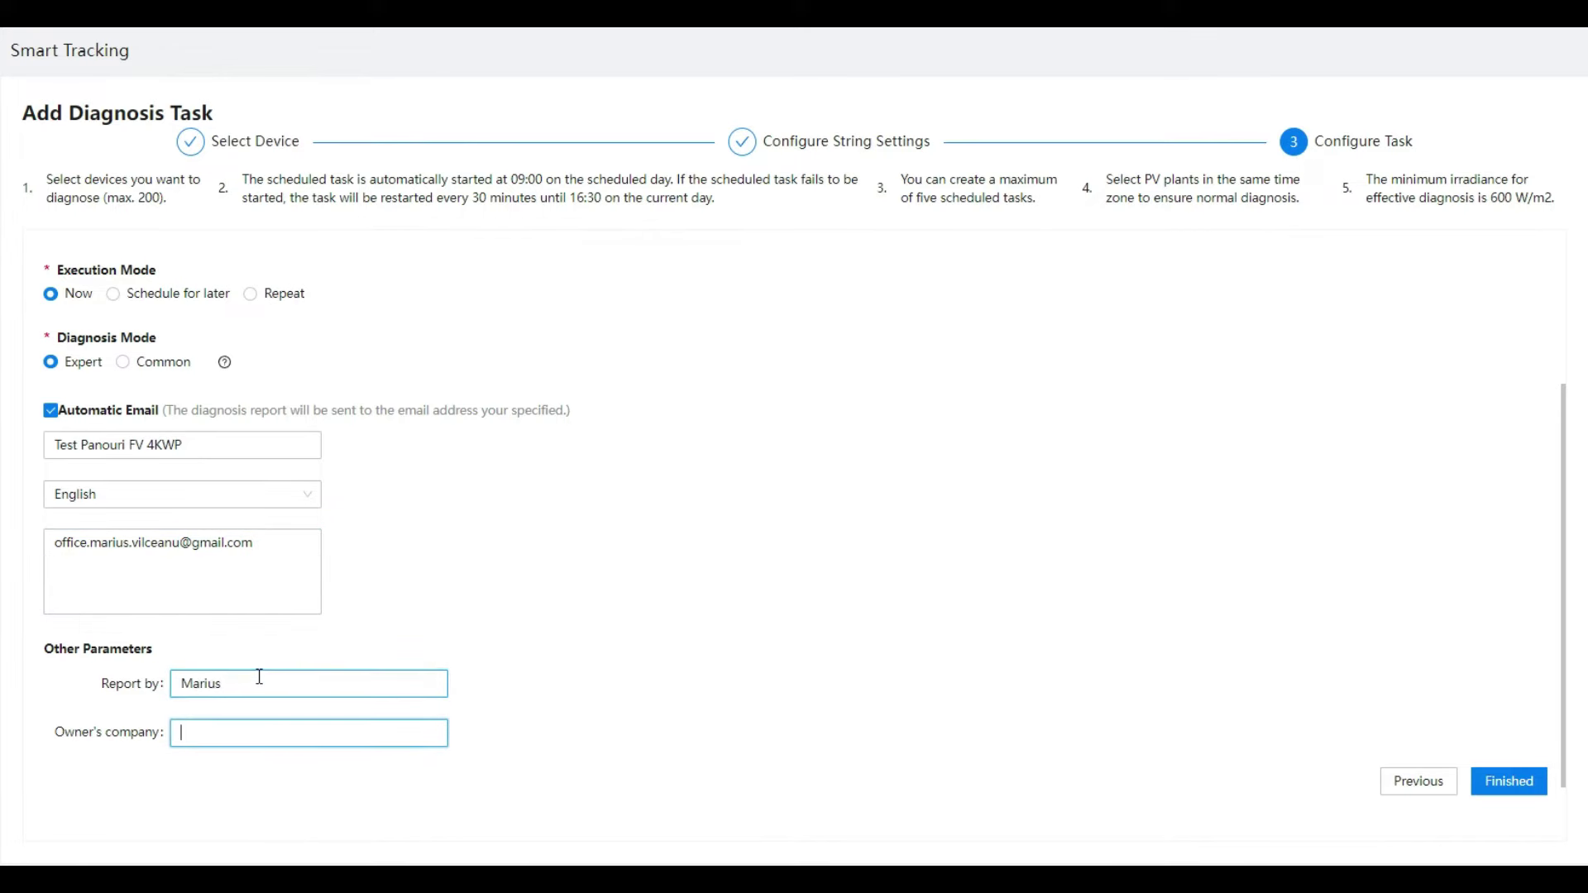
{"action": "type", "text": "Marius"}
{"action": "left_click", "coordinate": [460, 557]}
Step: Recheck the task name and submit the test2_15oct diagnosis task
{"action": "scroll", "coordinate": [389, 455], "scroll_direction": "up", "scroll_amount": 3}
{"action": "left_click", "coordinate": [67, 291]}
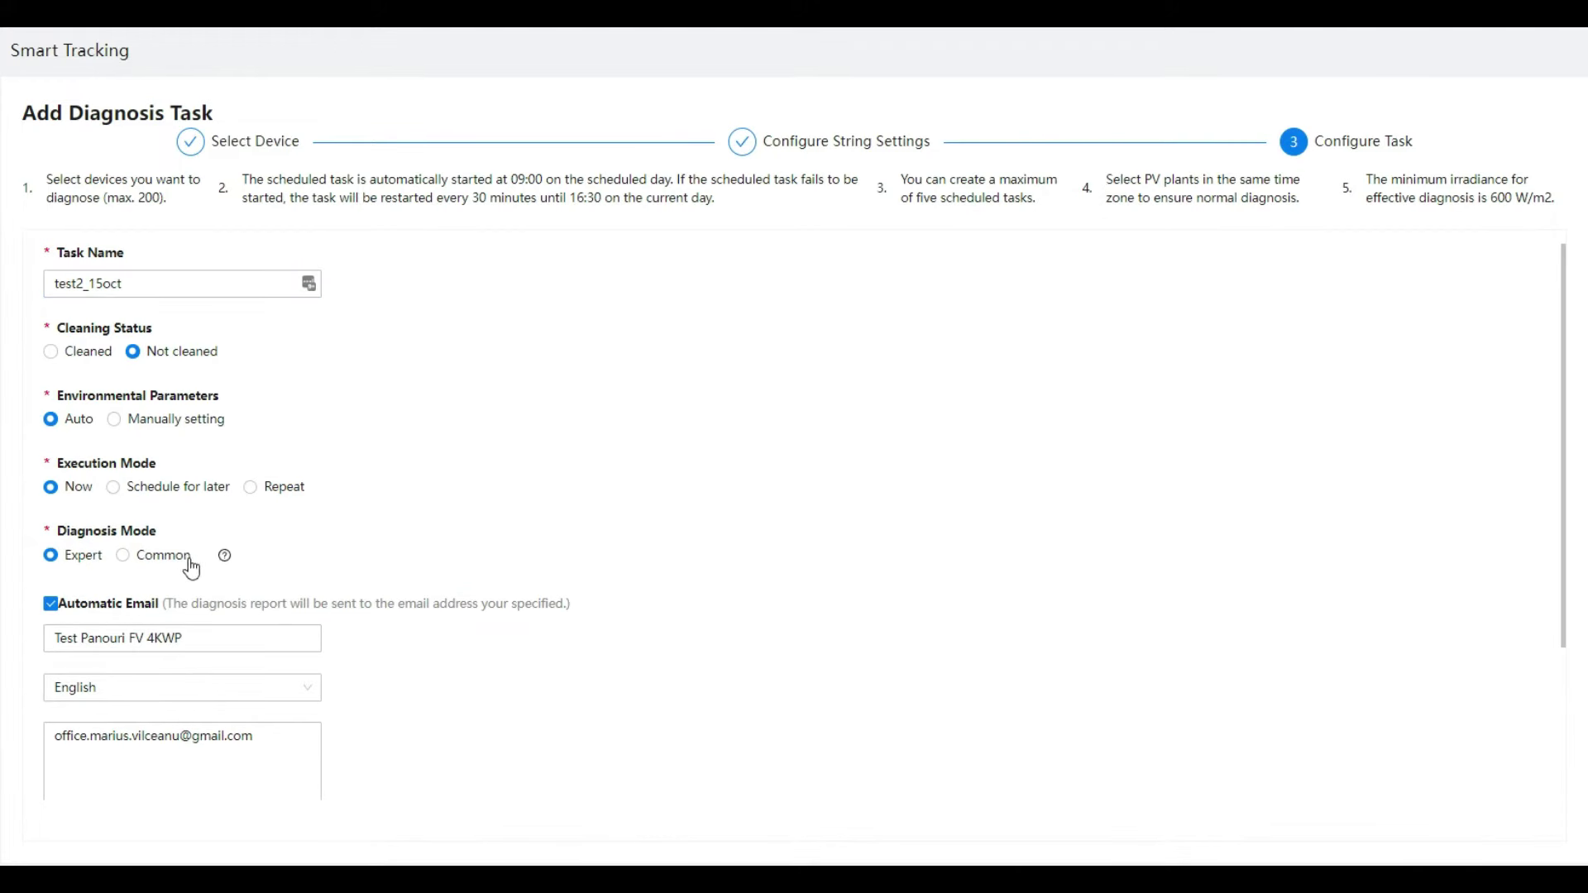
{"action": "scroll", "coordinate": [662, 447], "scroll_direction": "down", "scroll_amount": 3}
{"action": "left_click", "coordinate": [1509, 765]}
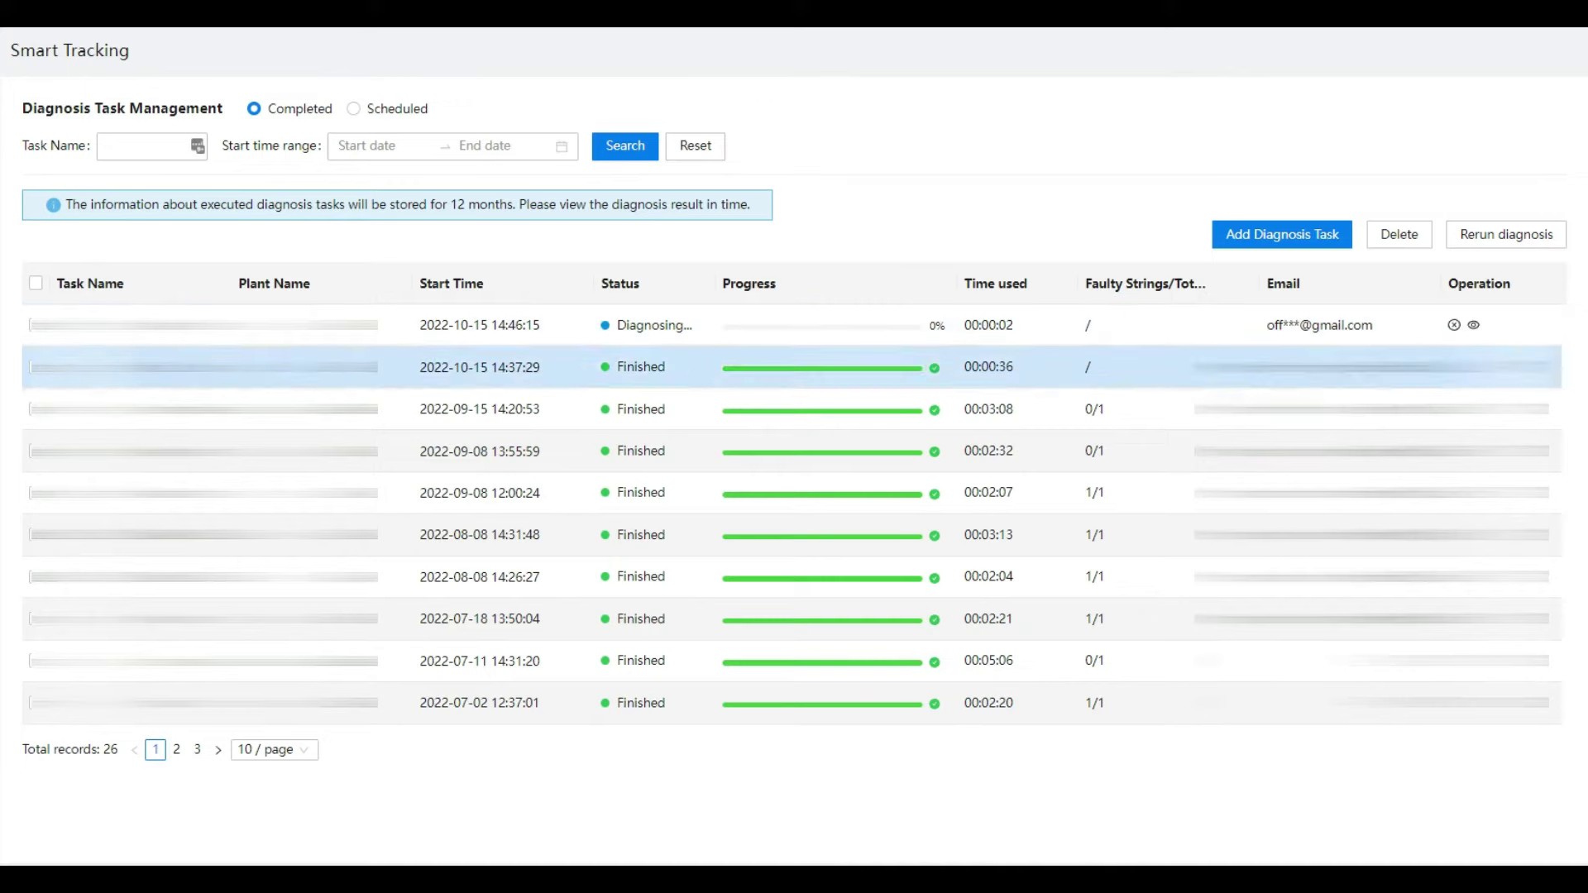
Step: Watch the Invertor 3KW object until diagnosis finishes in 00:04:52 with 0/1 faulty strings, then close it
{"action": "left_click", "coordinate": [1474, 324]}
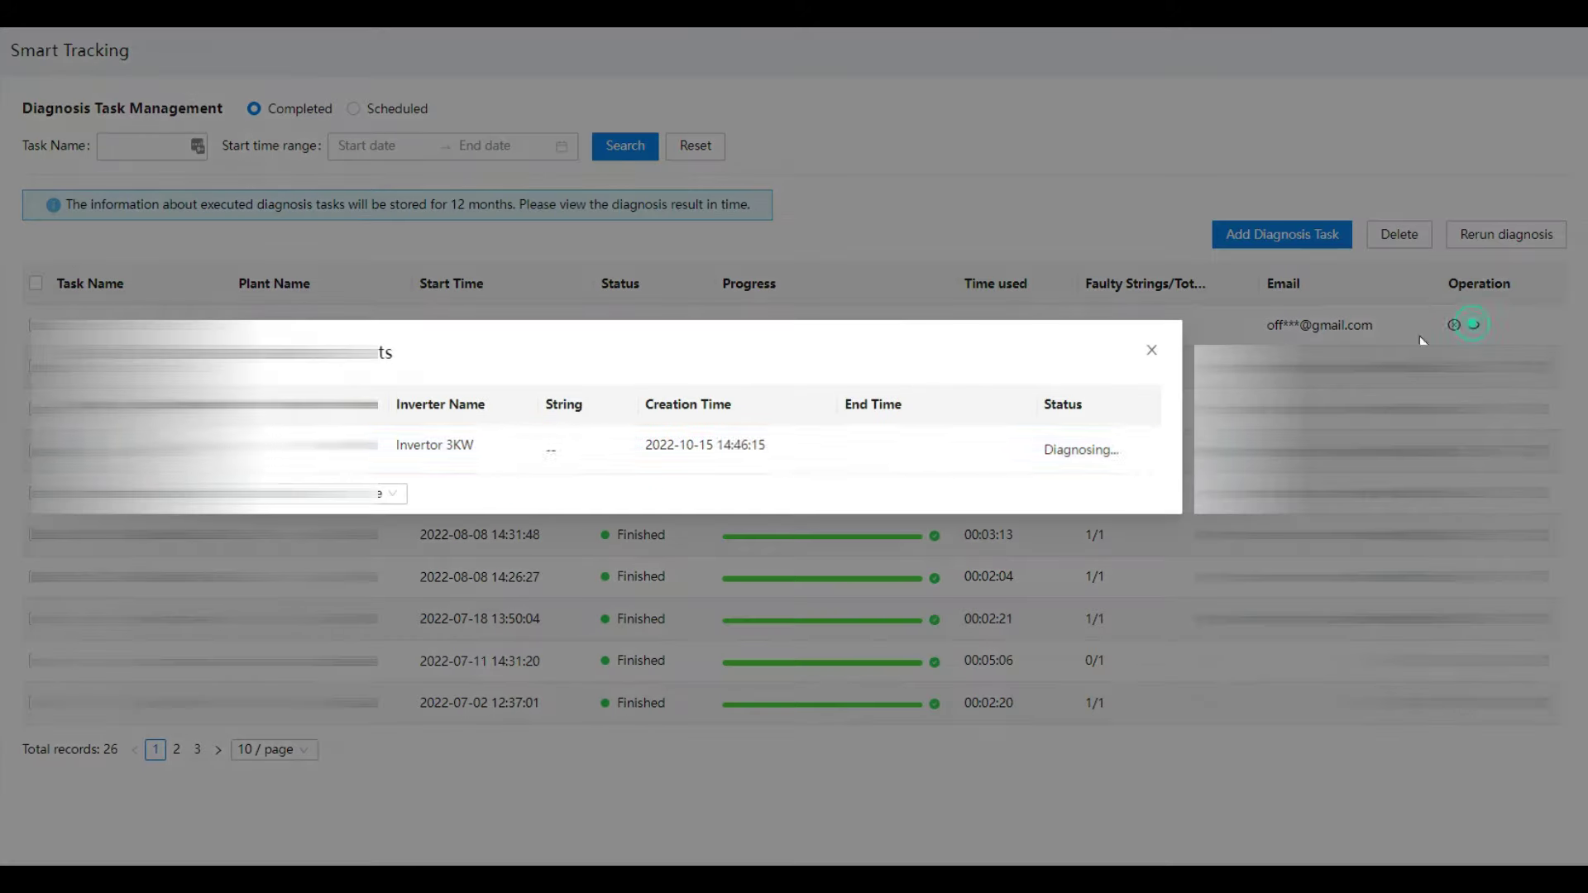
{"action": "left_click_drag", "start_coordinate": [593, 344], "coordinate": [481, 377]}
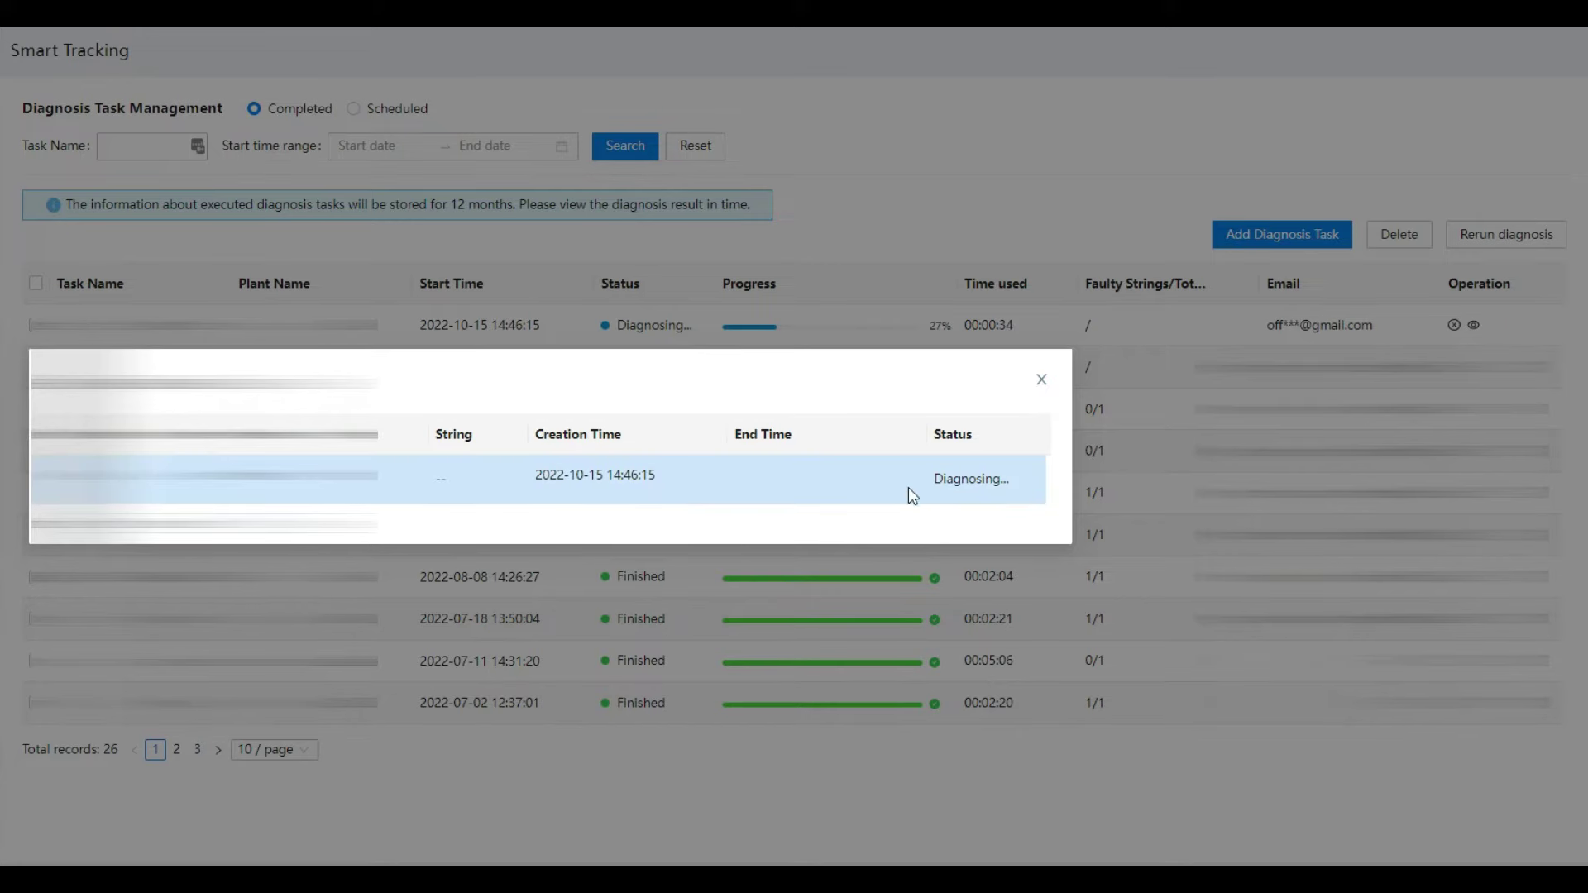
{"action": "left_click", "coordinate": [473, 529]}
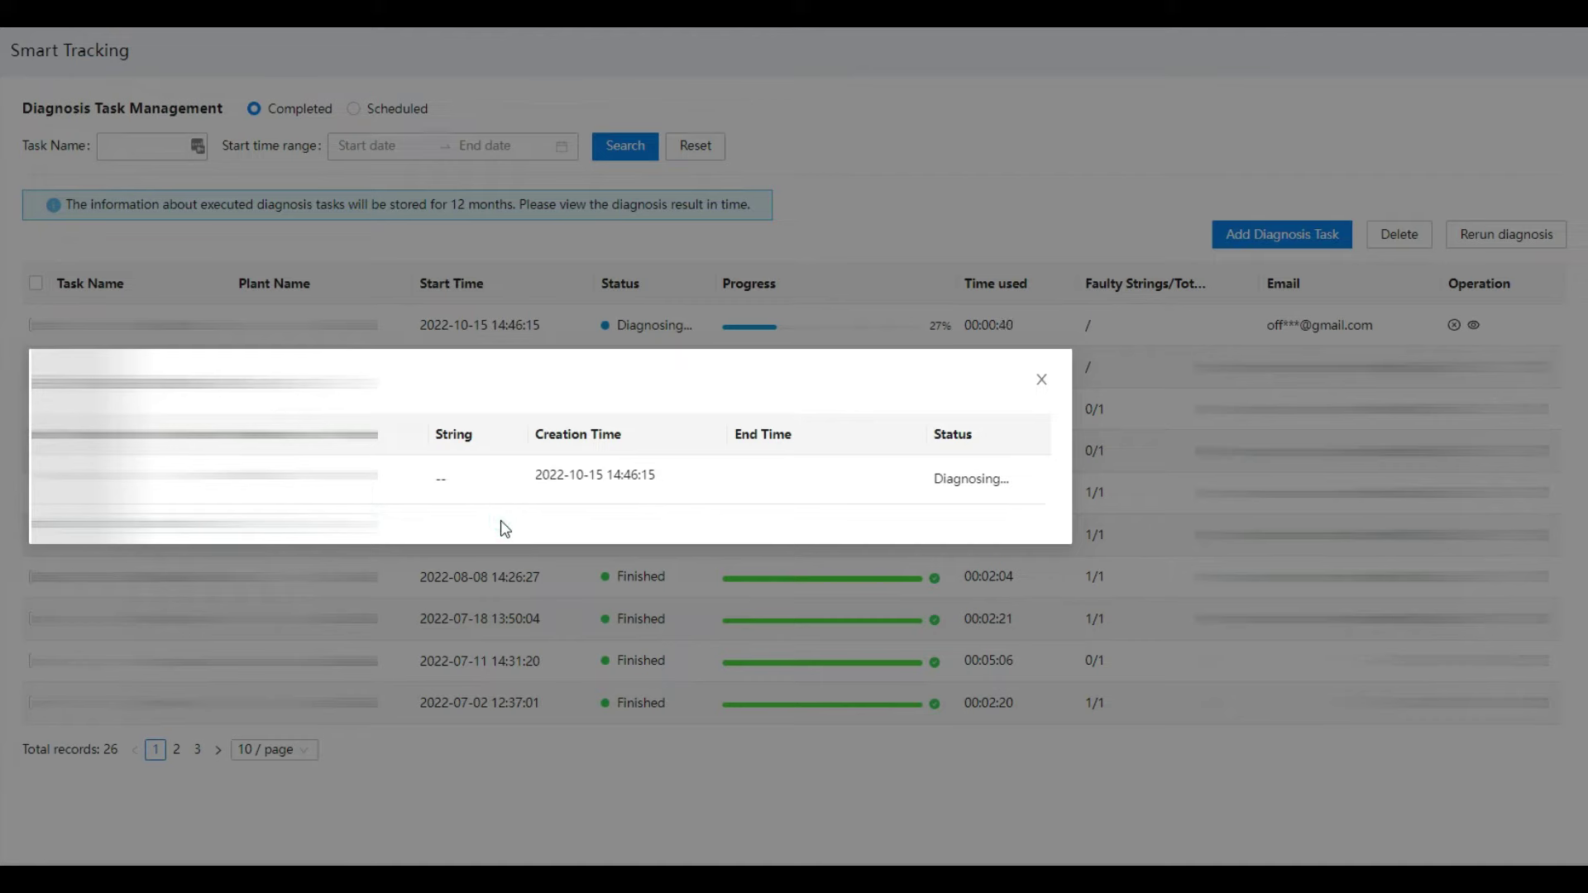
{"action": "left_click", "coordinate": [639, 522]}
{"action": "left_click_drag", "start_coordinate": [966, 373], "coordinate": [941, 375]}
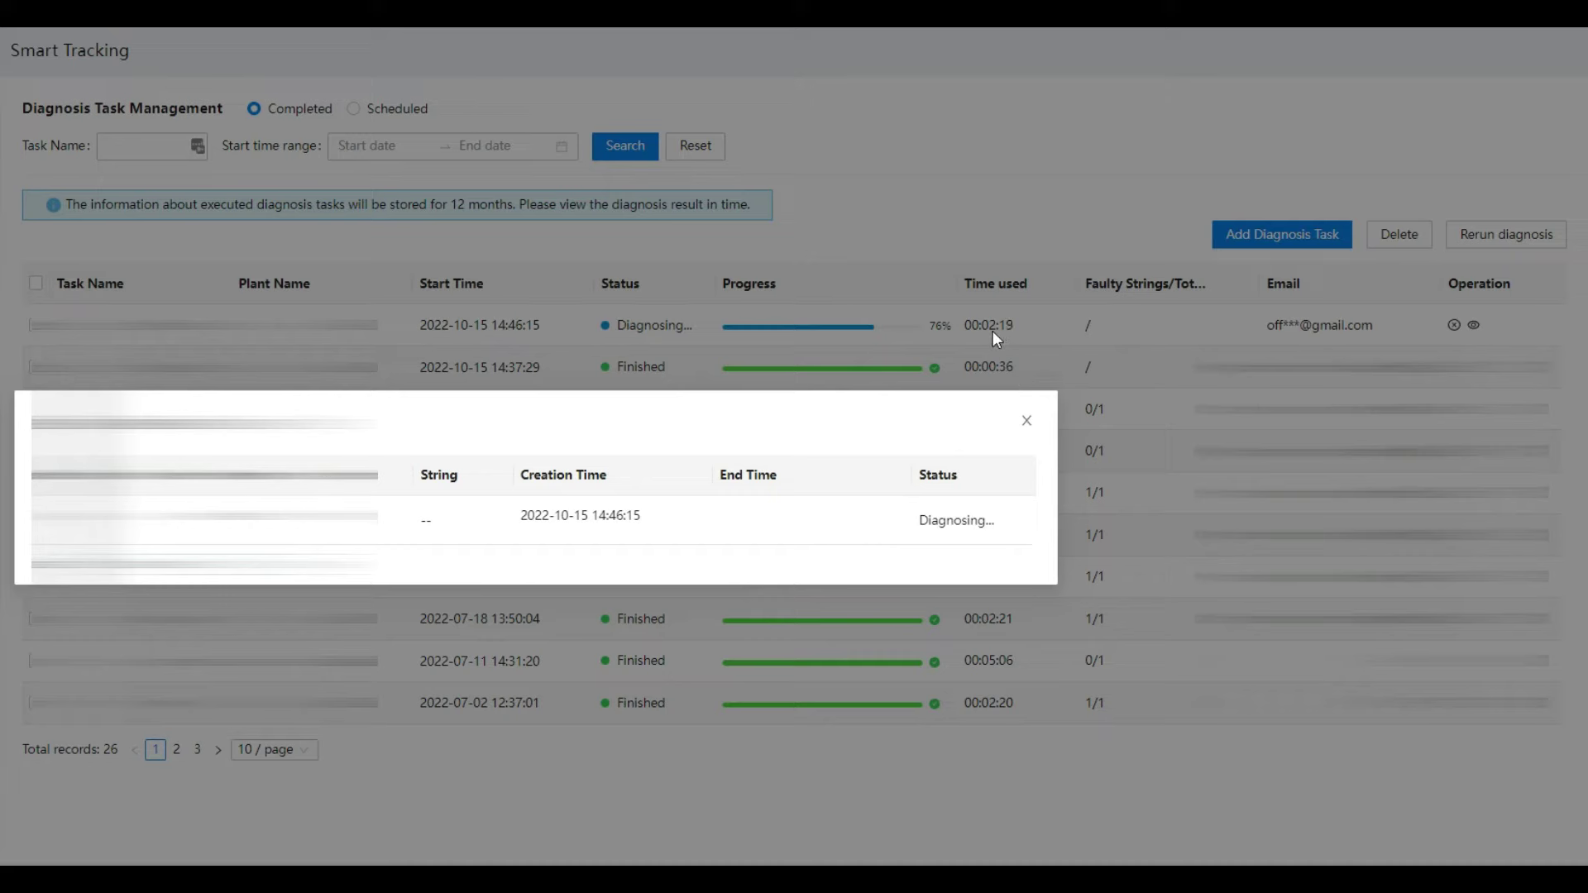
{"action": "left_click", "coordinate": [571, 408]}
{"action": "left_click_drag", "start_coordinate": [571, 407], "coordinate": [572, 406]}
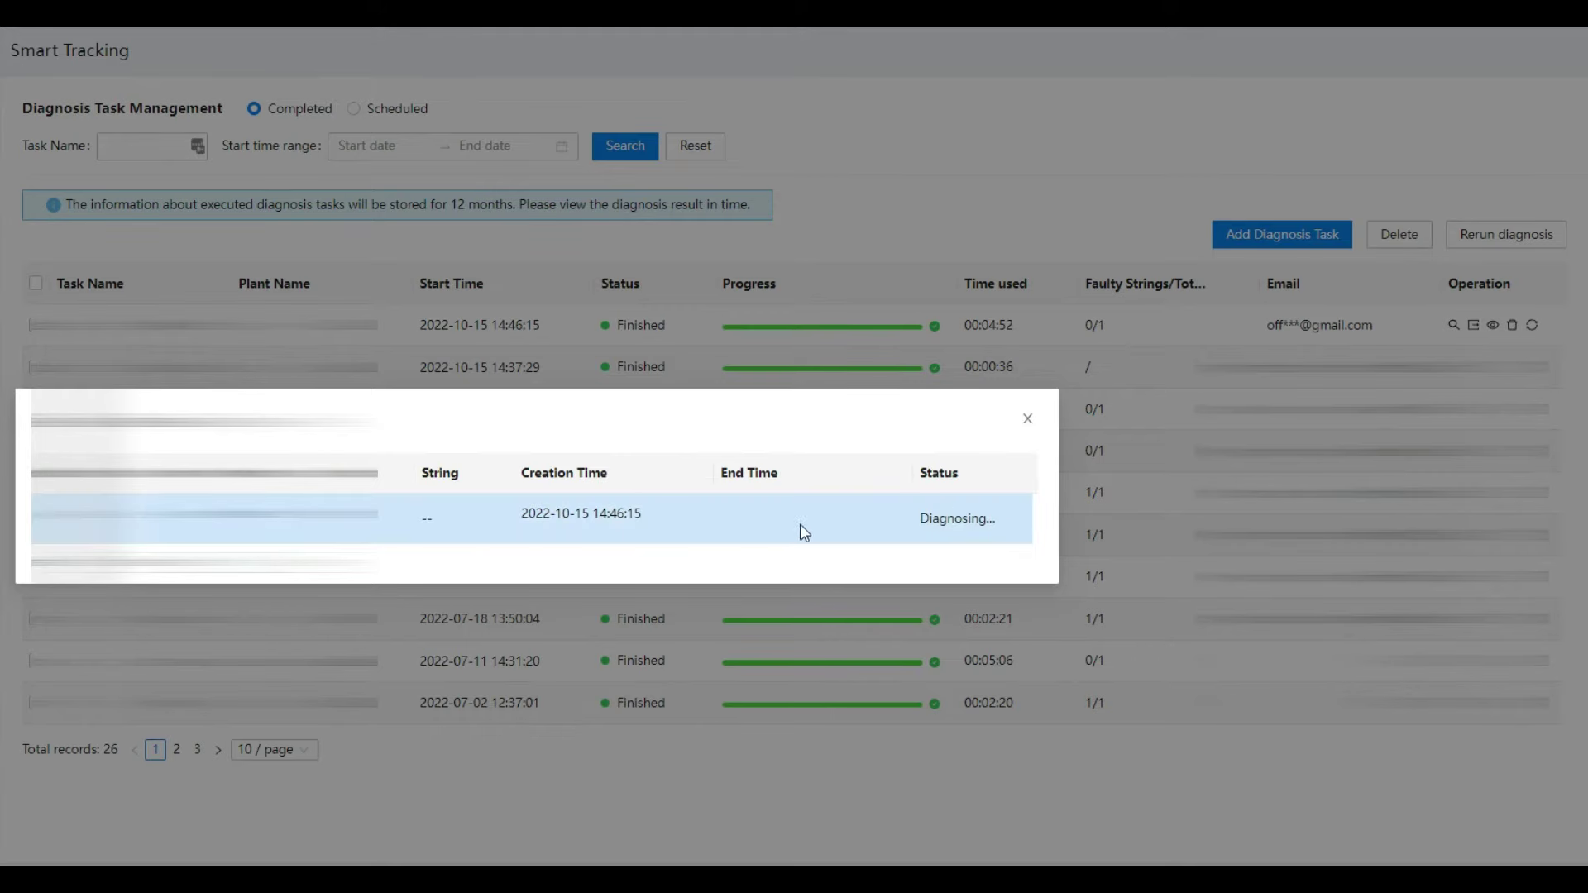
{"action": "left_click", "coordinate": [1029, 420]}
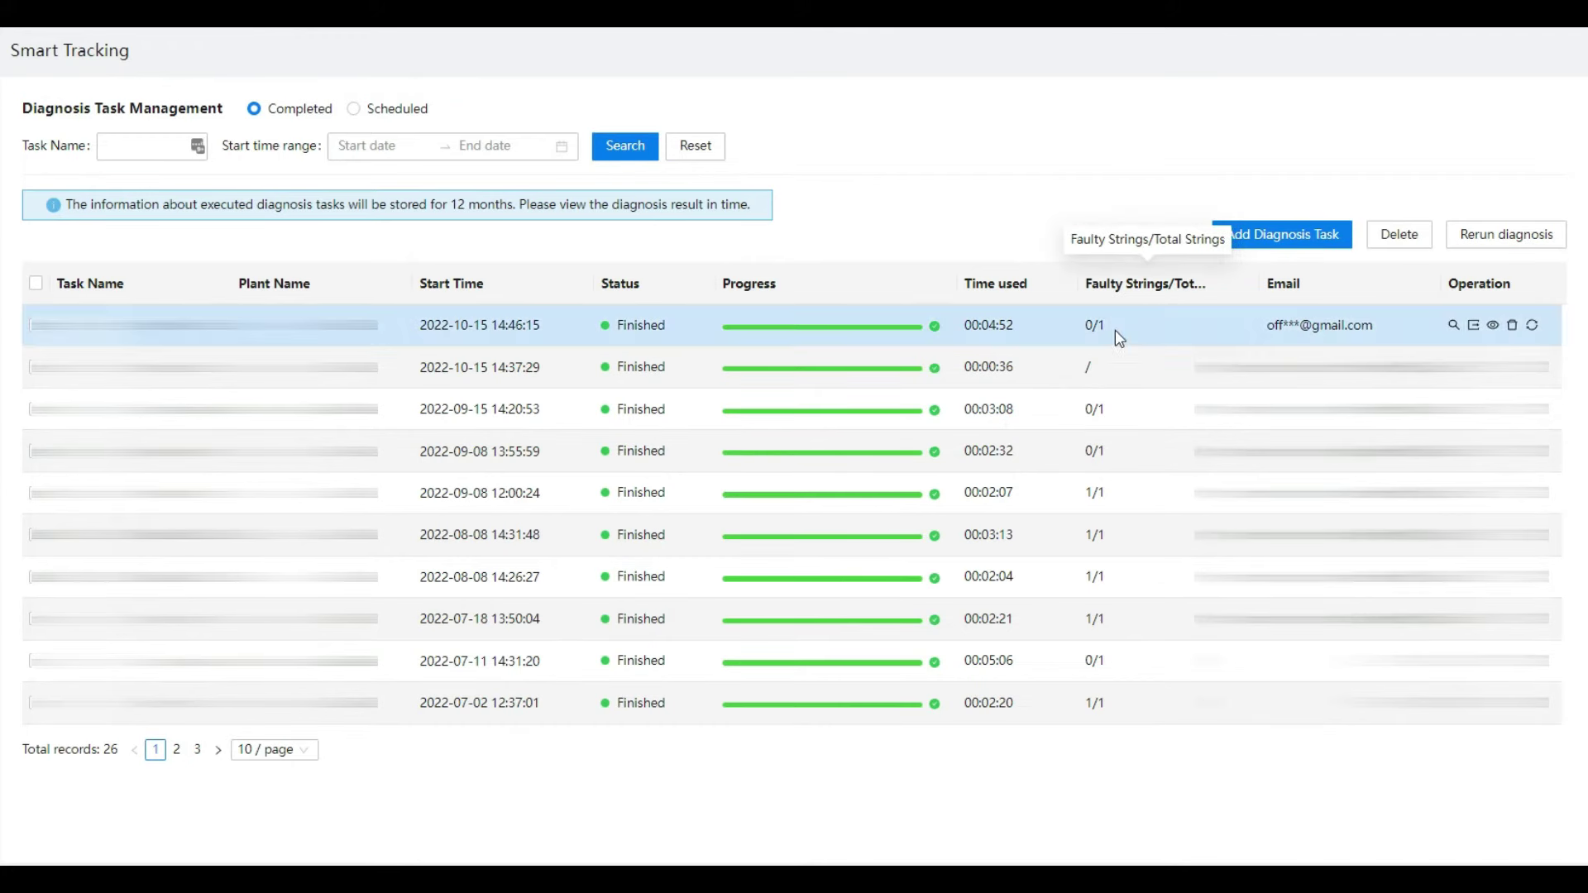
Step: Open the finished task's diagnosis result and check that the fault description reads Normal
{"action": "left_click", "coordinate": [1454, 326]}
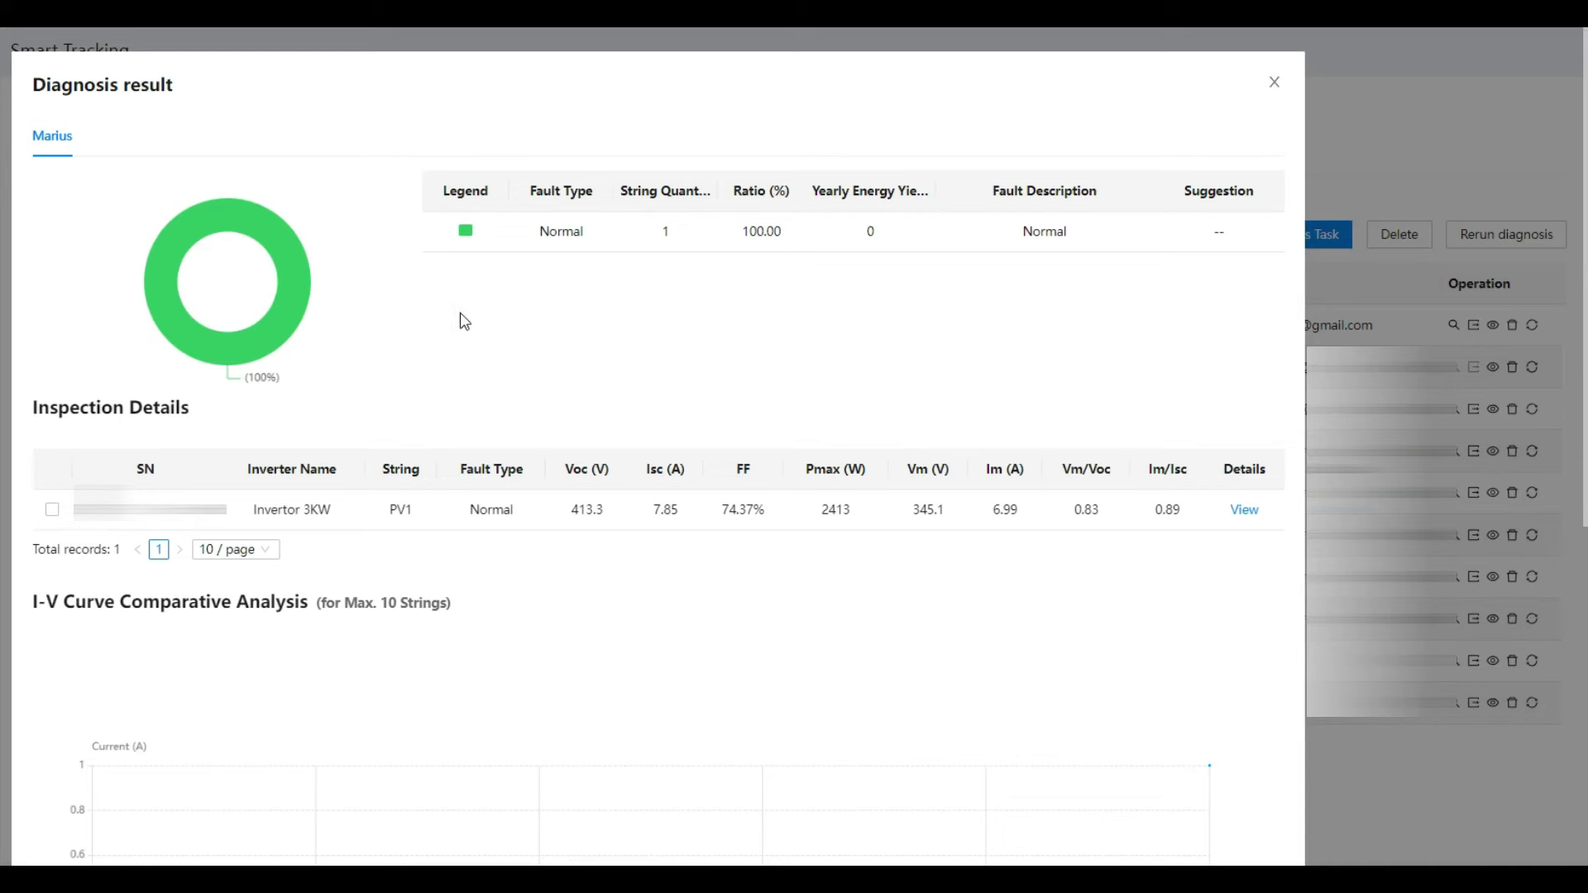
{"action": "double_click", "coordinate": [1042, 230]}
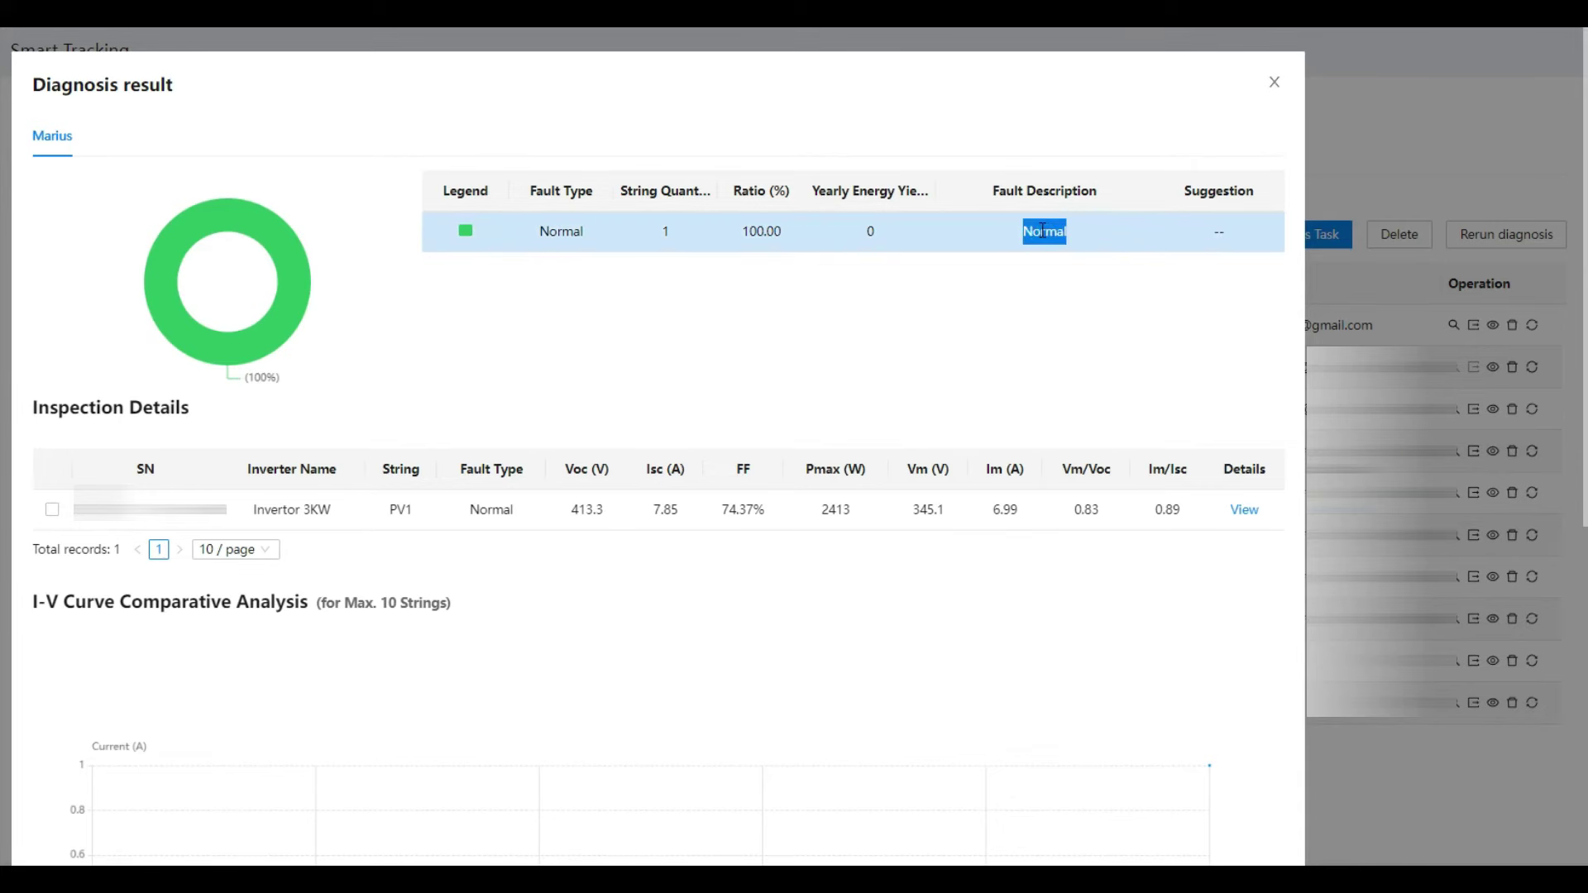
{"action": "left_click", "coordinate": [1031, 322]}
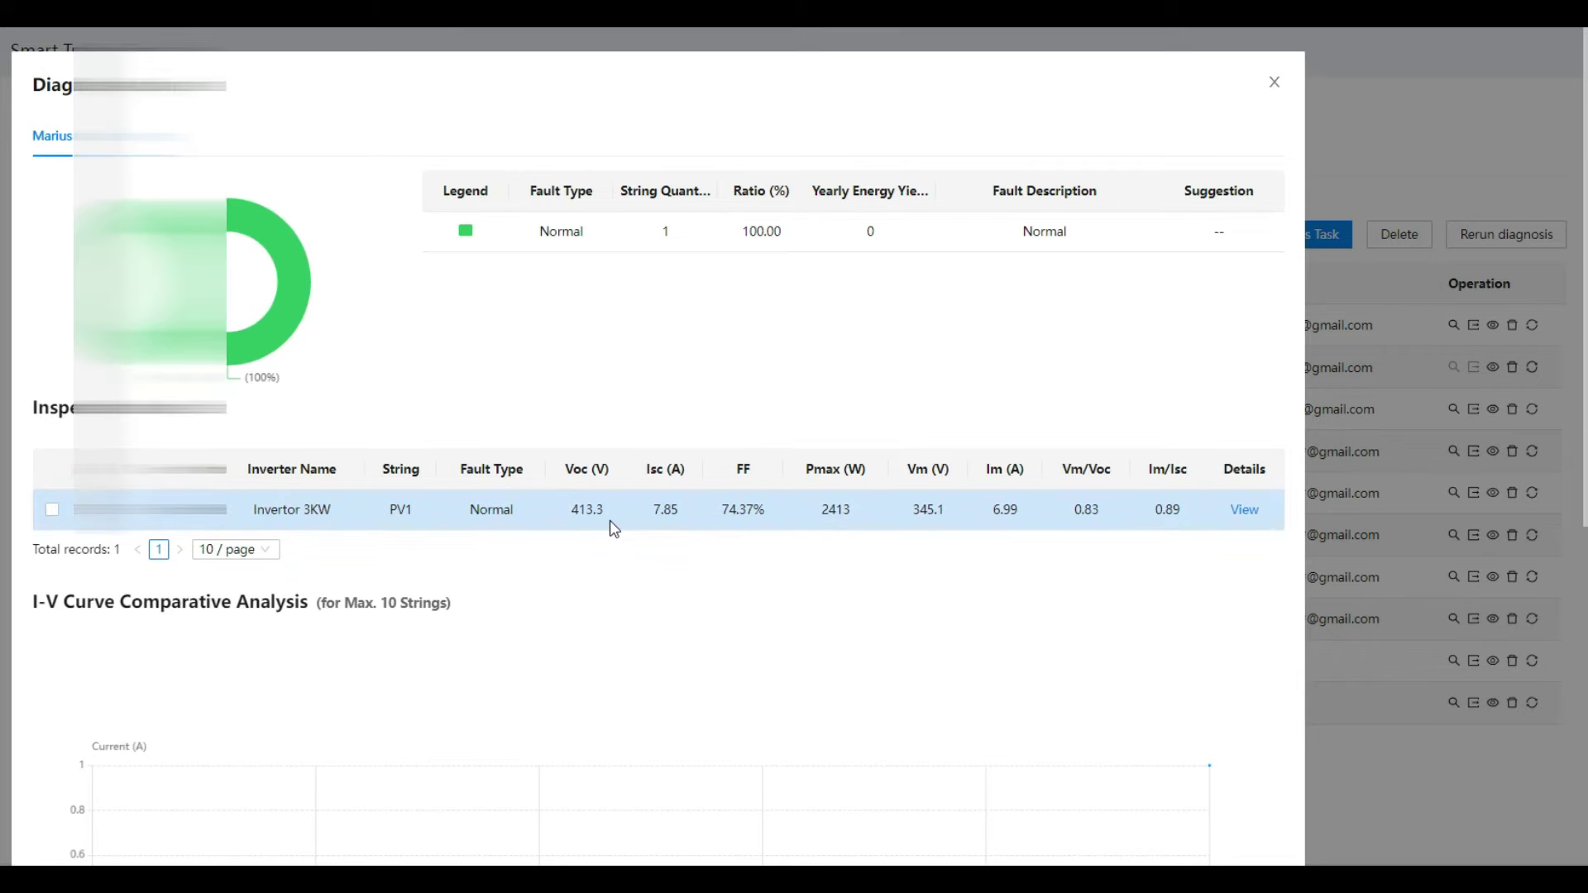
Step: Open the PV1 string's I-V curve details: Voc 413.3 V, Isc 7.85 A, FF 74.37%
{"action": "scroll", "coordinate": [527, 558], "scroll_direction": "down", "scroll_amount": 5}
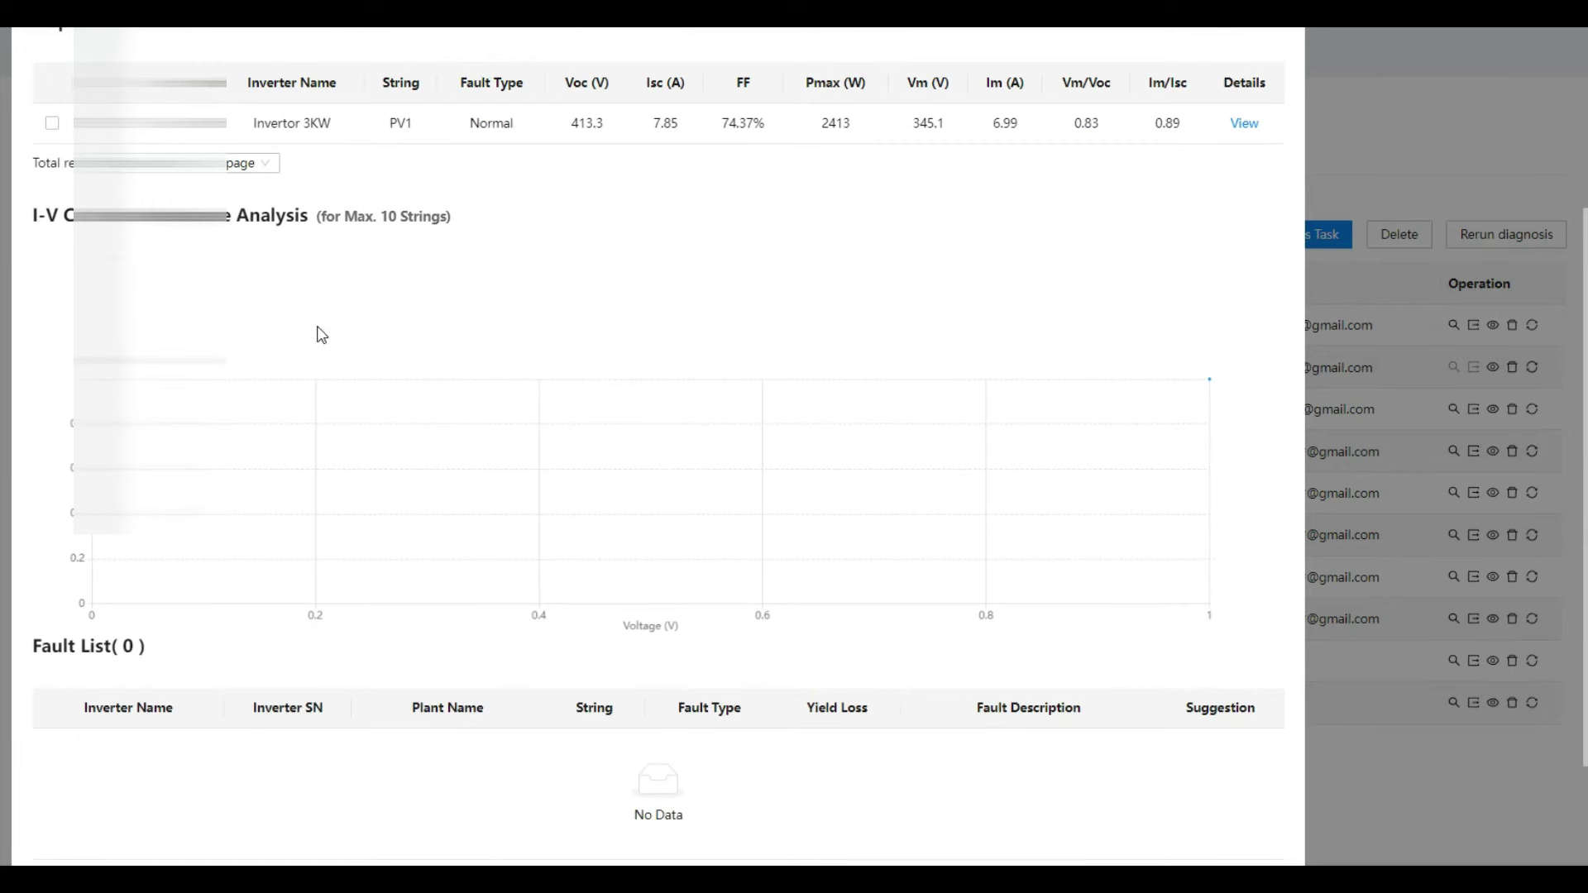
{"action": "scroll", "coordinate": [482, 252], "scroll_direction": "down", "scroll_amount": 2}
{"action": "scroll", "coordinate": [585, 287], "scroll_direction": "up", "scroll_amount": 3}
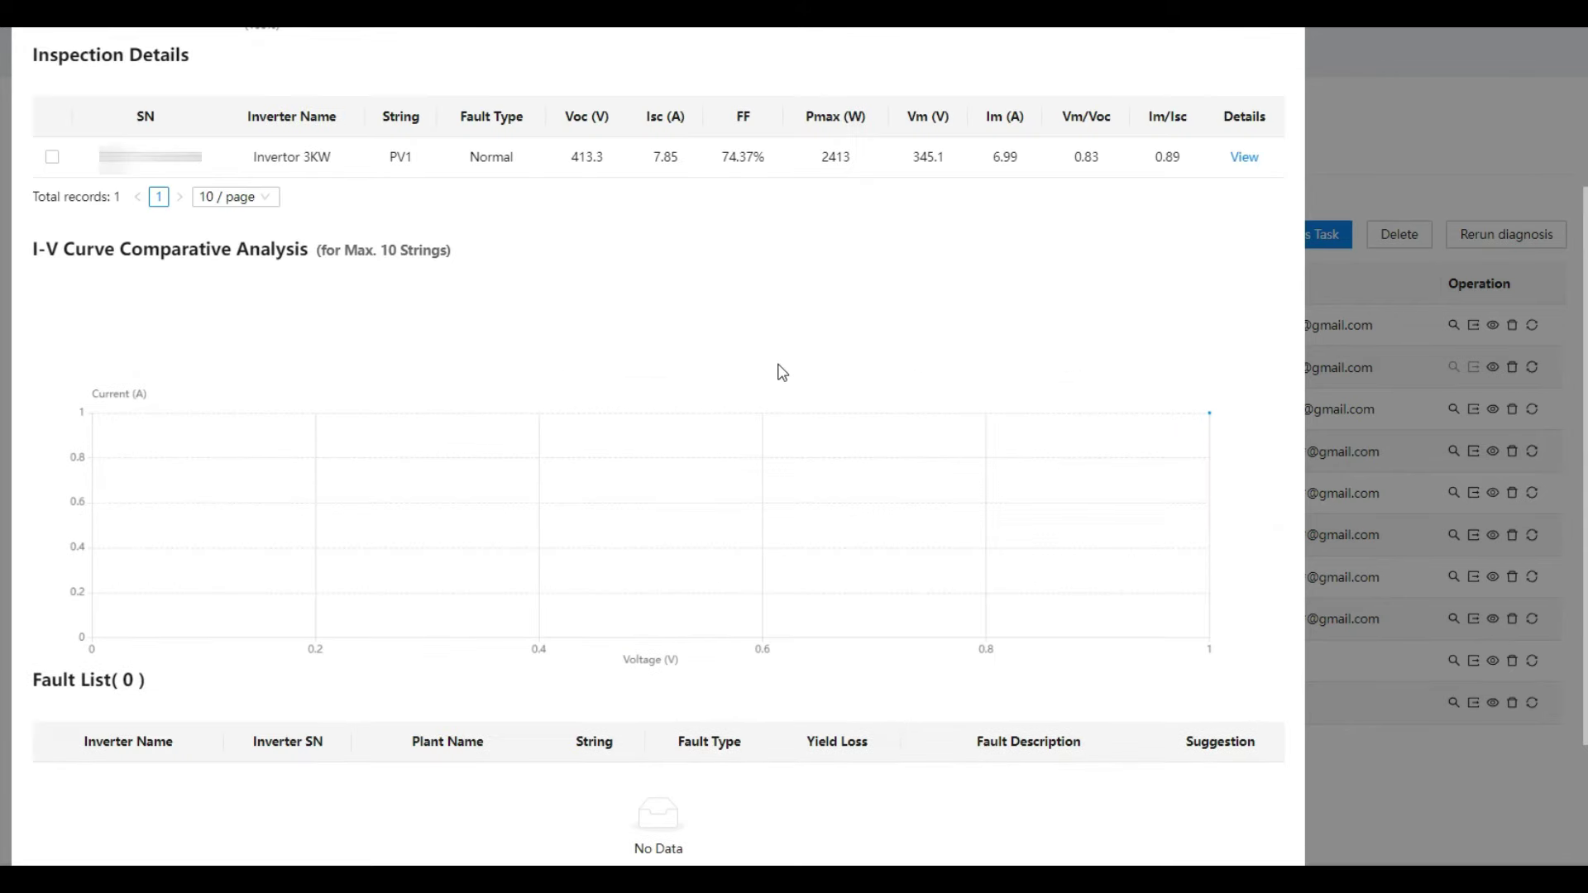
{"action": "scroll", "coordinate": [780, 351], "scroll_direction": "down", "scroll_amount": 3}
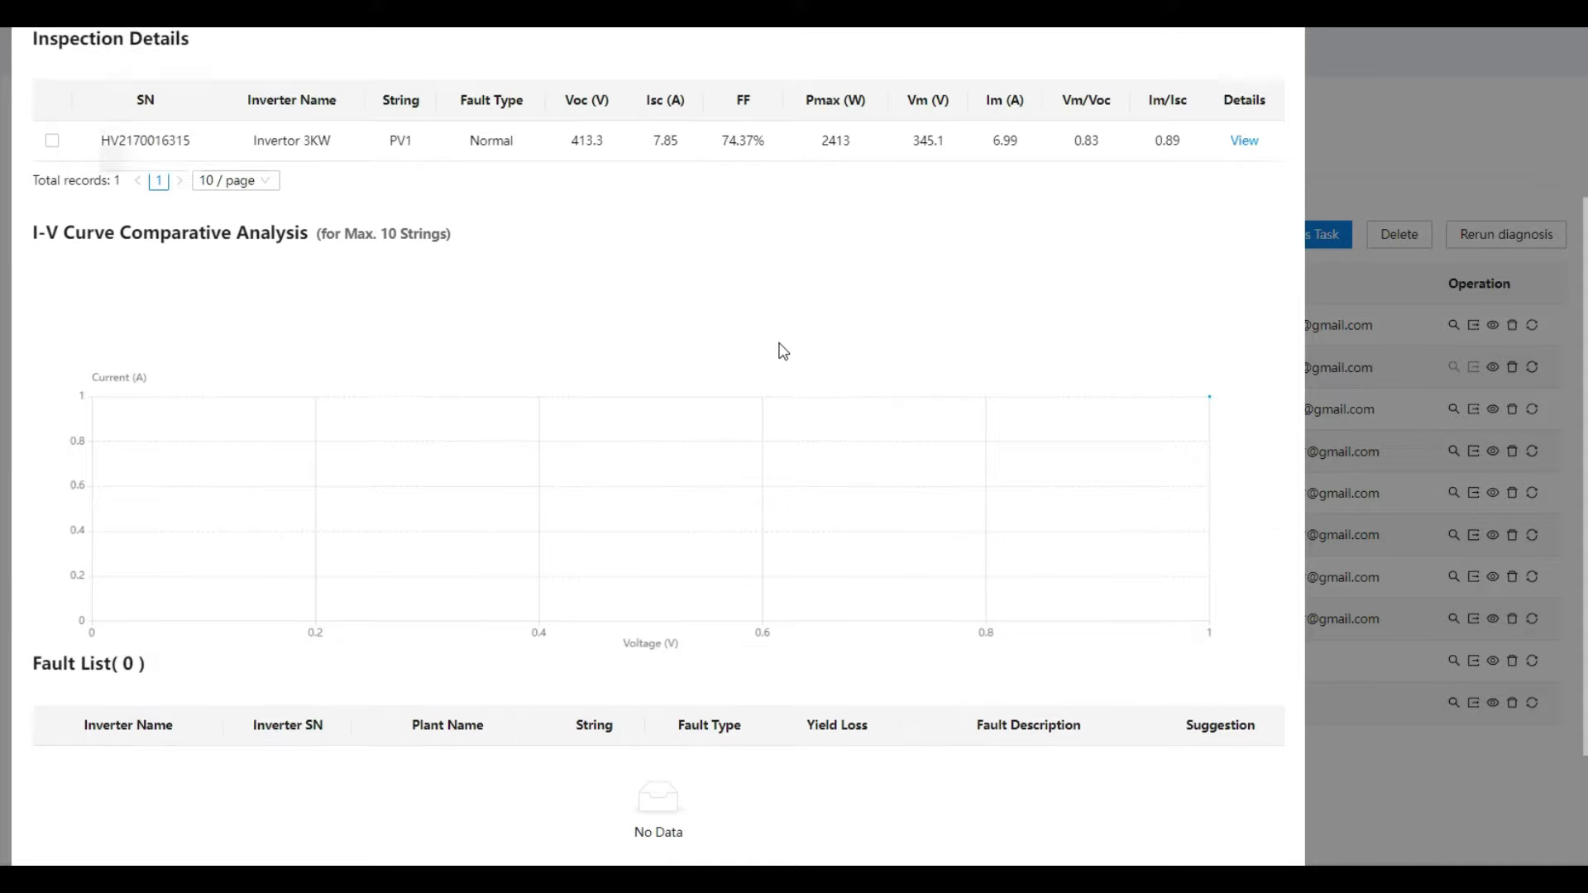
{"action": "scroll", "coordinate": [1008, 430], "scroll_direction": "up", "scroll_amount": 5}
{"action": "scroll", "coordinate": [1008, 430], "scroll_direction": "up", "scroll_amount": 1}
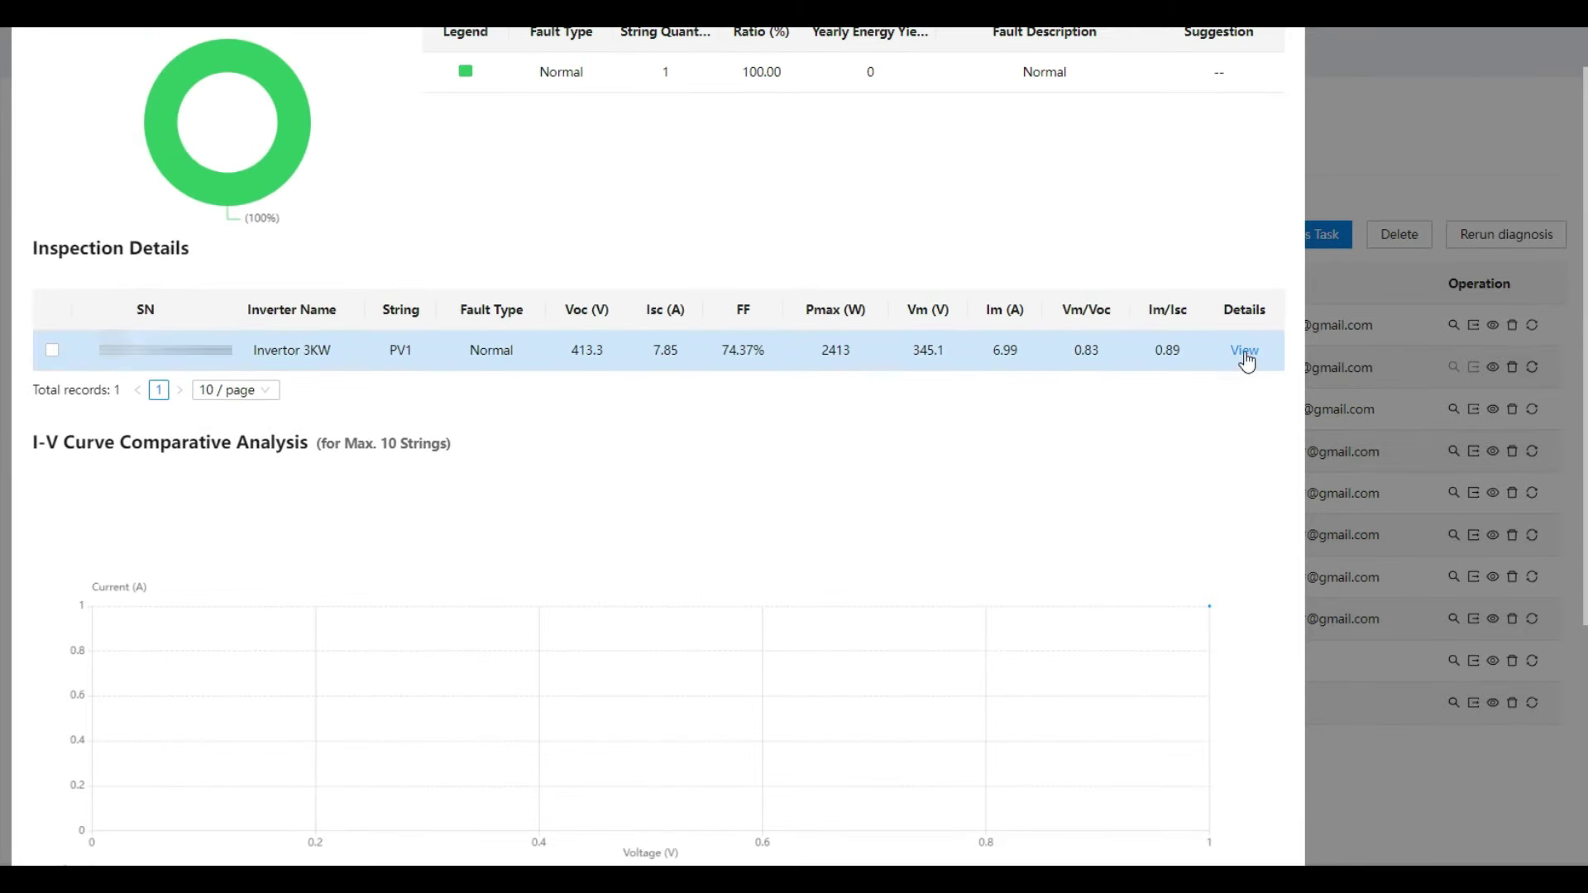
{"action": "left_click", "coordinate": [1245, 350]}
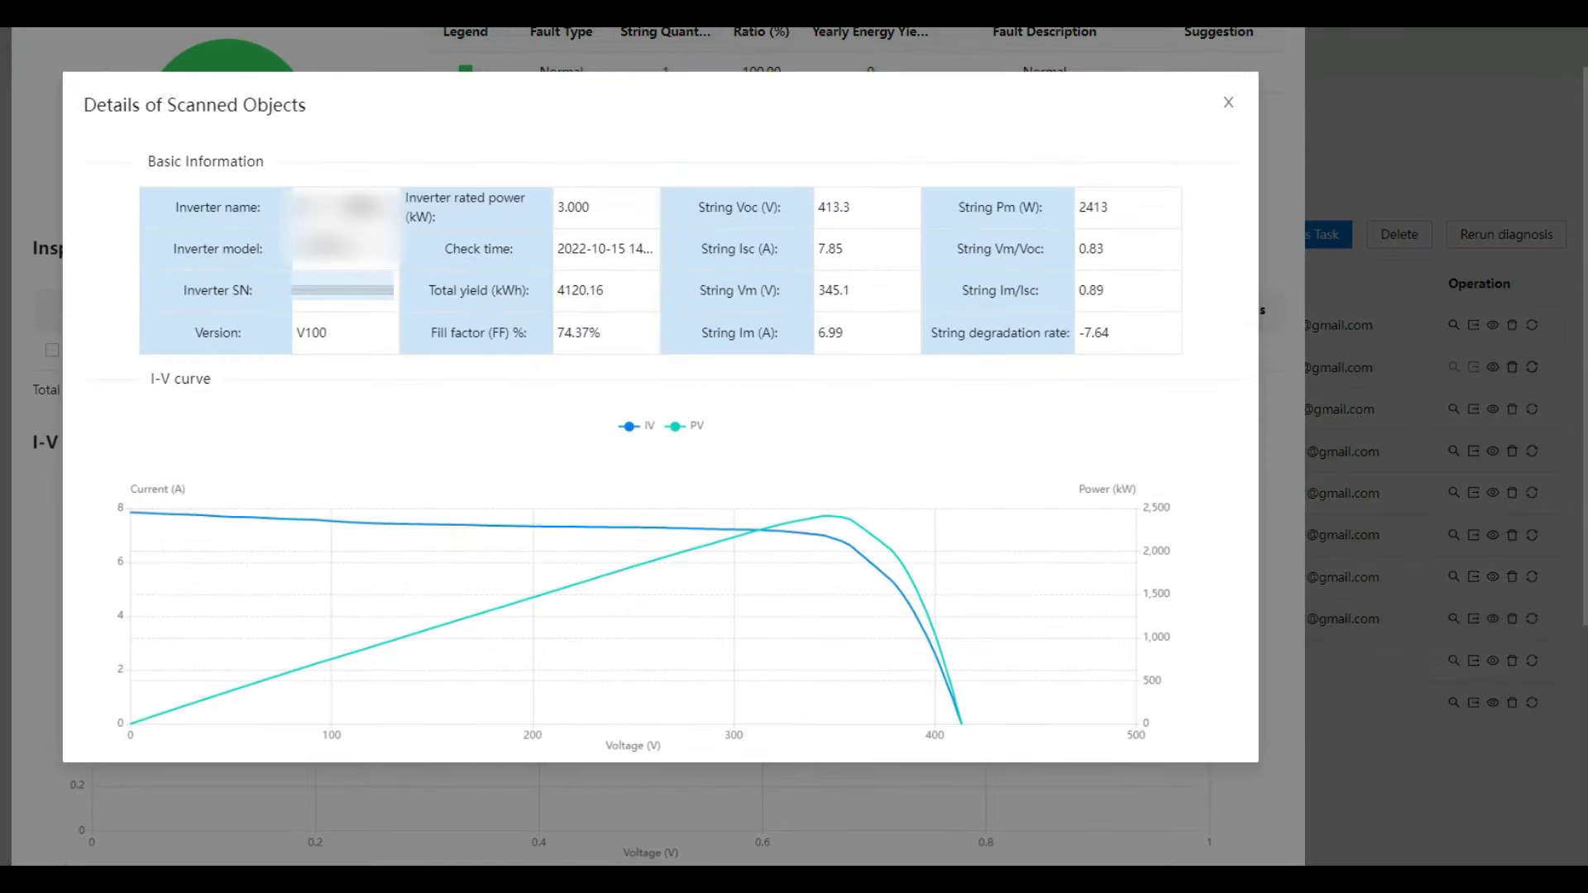
{"action": "left_click_drag", "start_coordinate": [147, 100], "coordinate": [162, 116]}
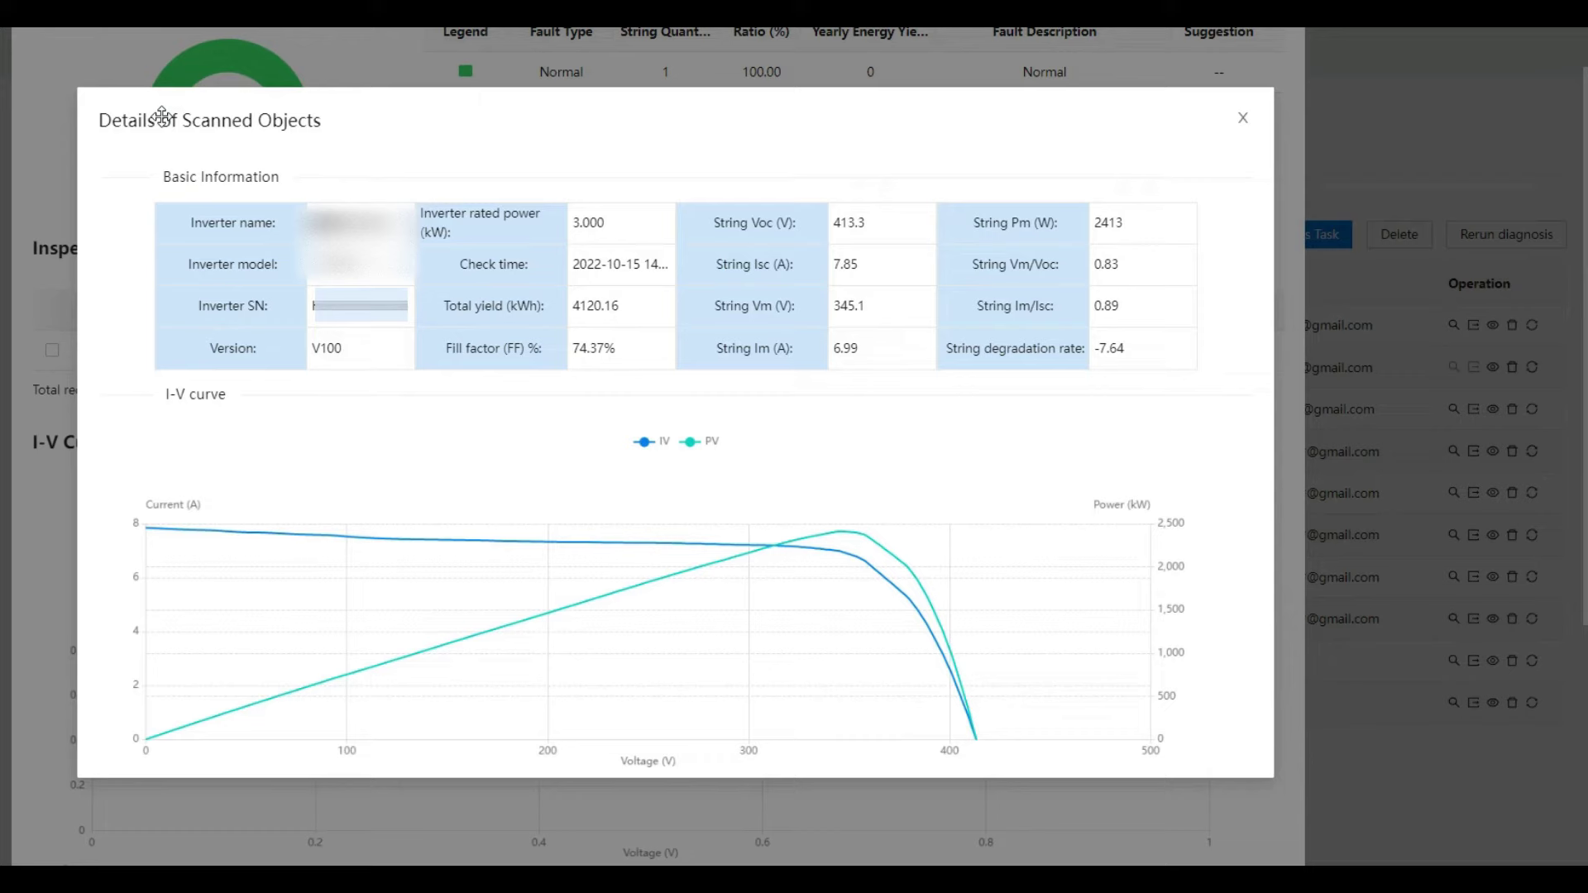
{"action": "left_click_drag", "start_coordinate": [163, 116], "coordinate": [298, 118]}
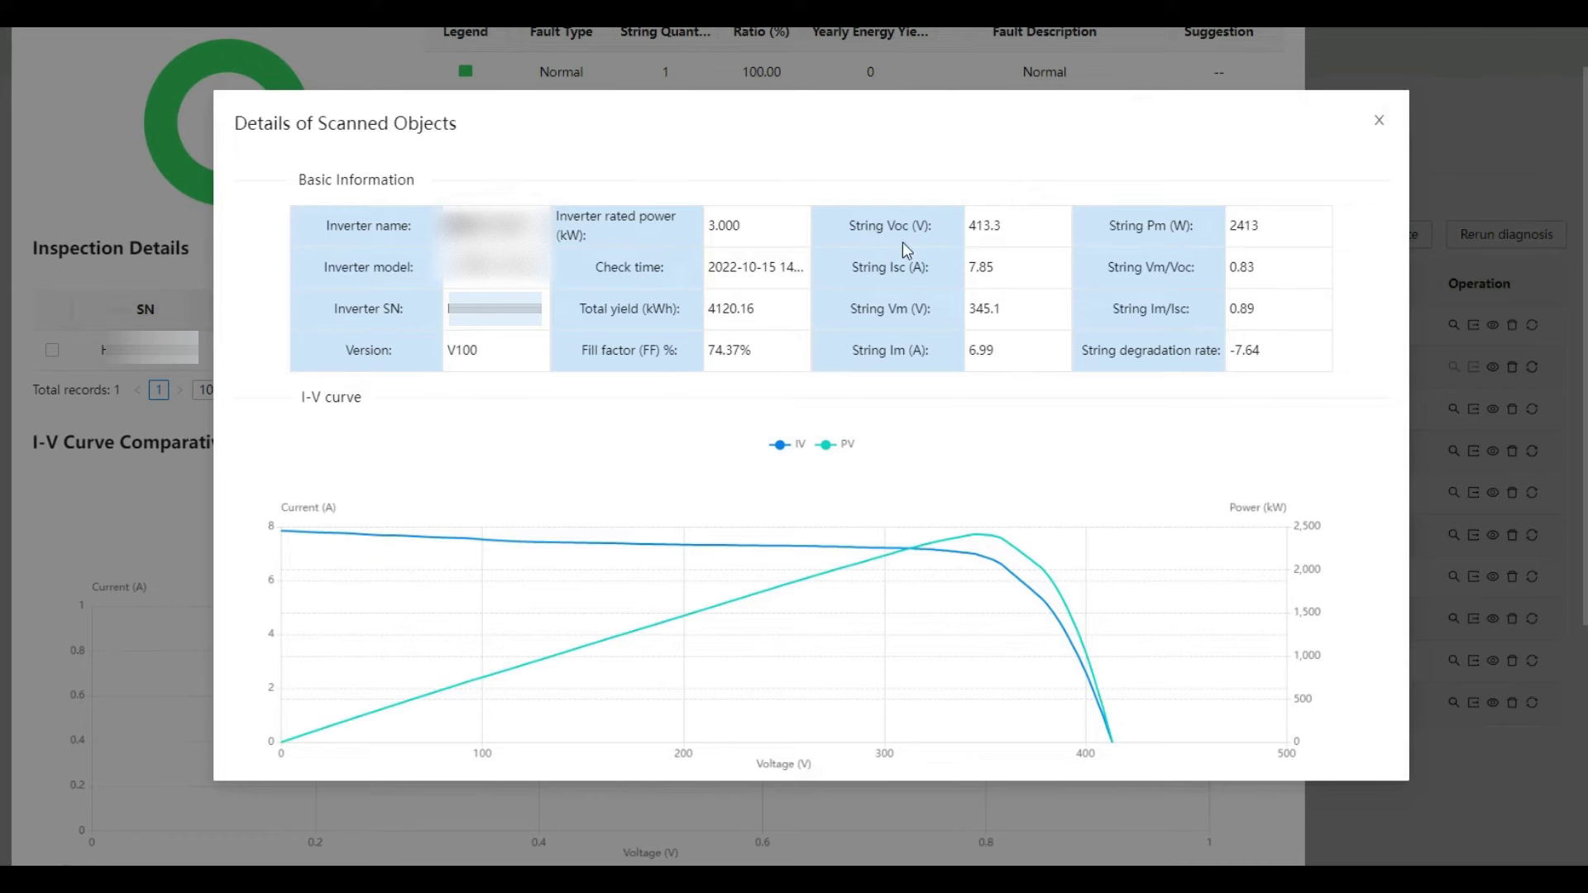
{"action": "left_click", "coordinate": [1017, 238]}
{"action": "left_click_drag", "start_coordinate": [1282, 227], "coordinate": [1229, 225]}
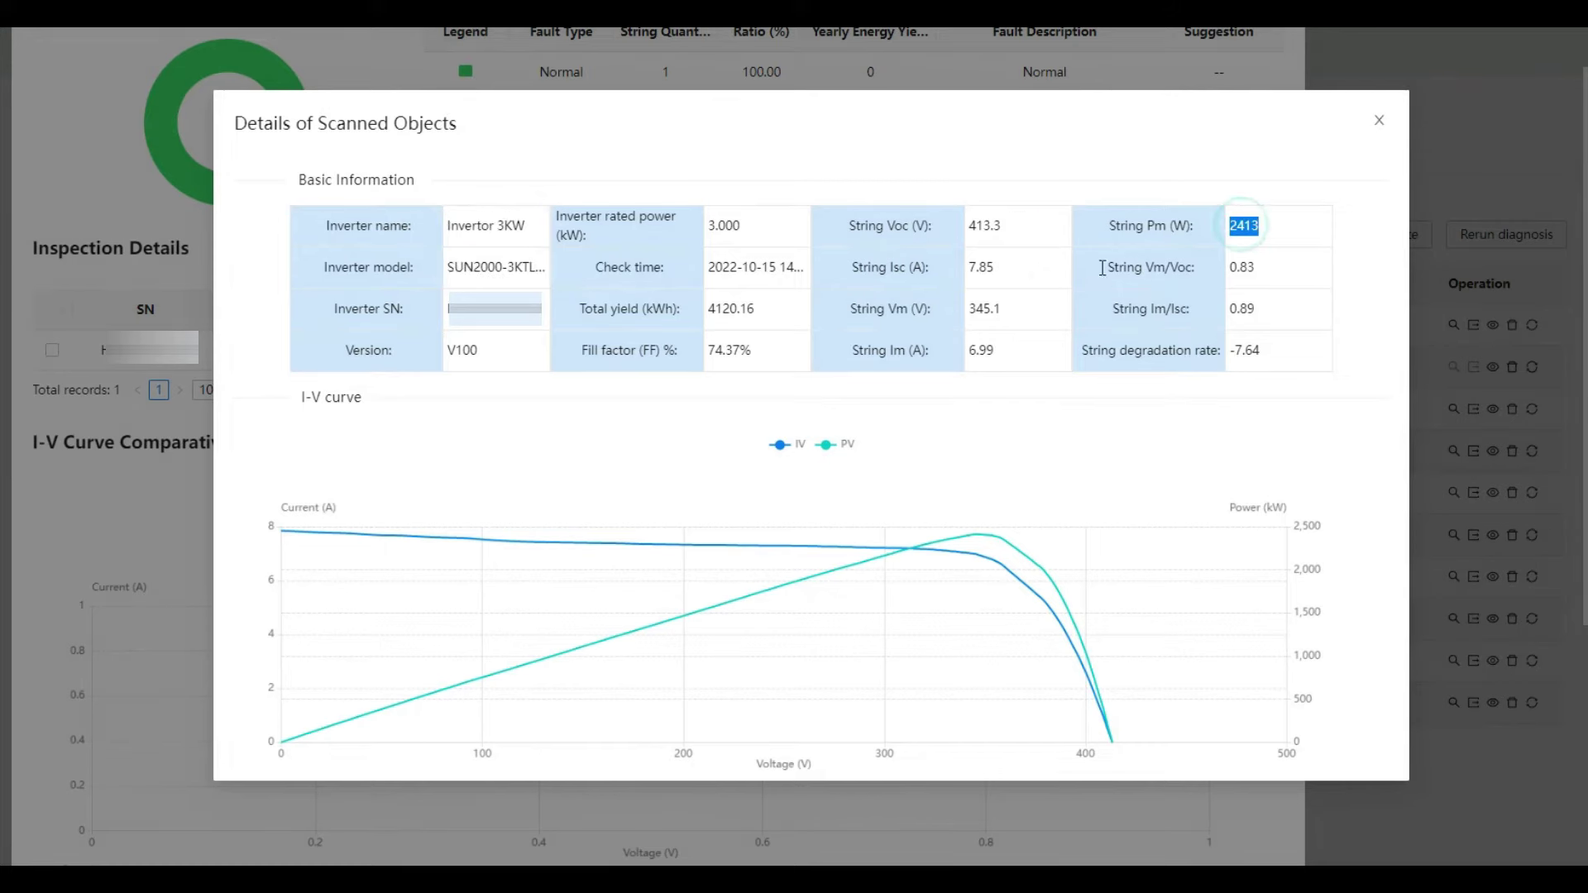
{"action": "double_click", "coordinate": [1247, 222]}
{"action": "double_click", "coordinate": [985, 225]}
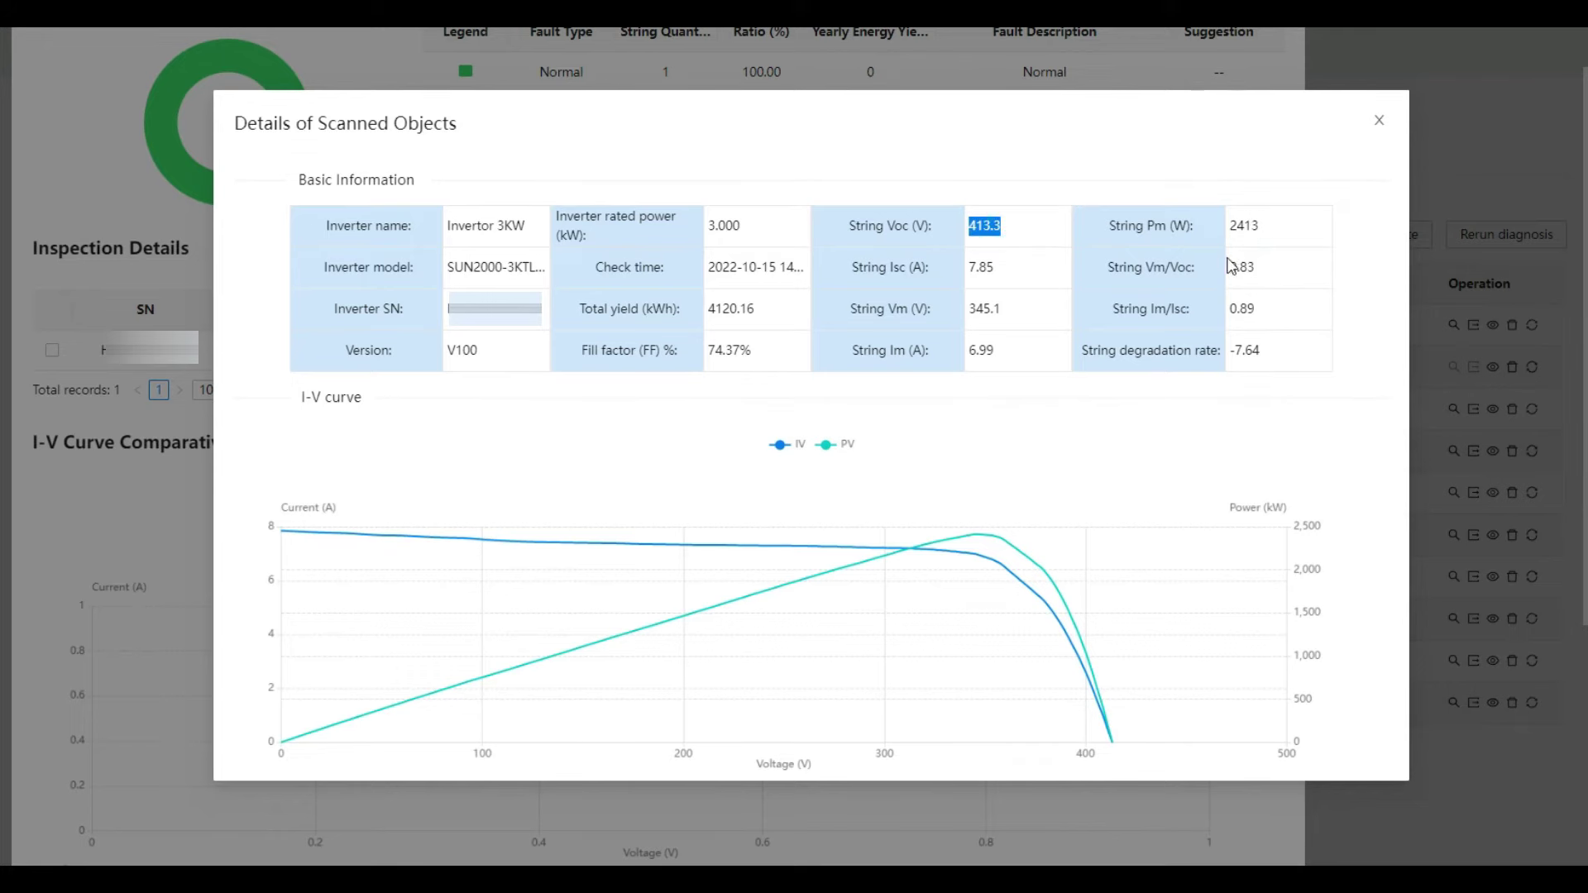
{"action": "double_click", "coordinate": [1243, 308]}
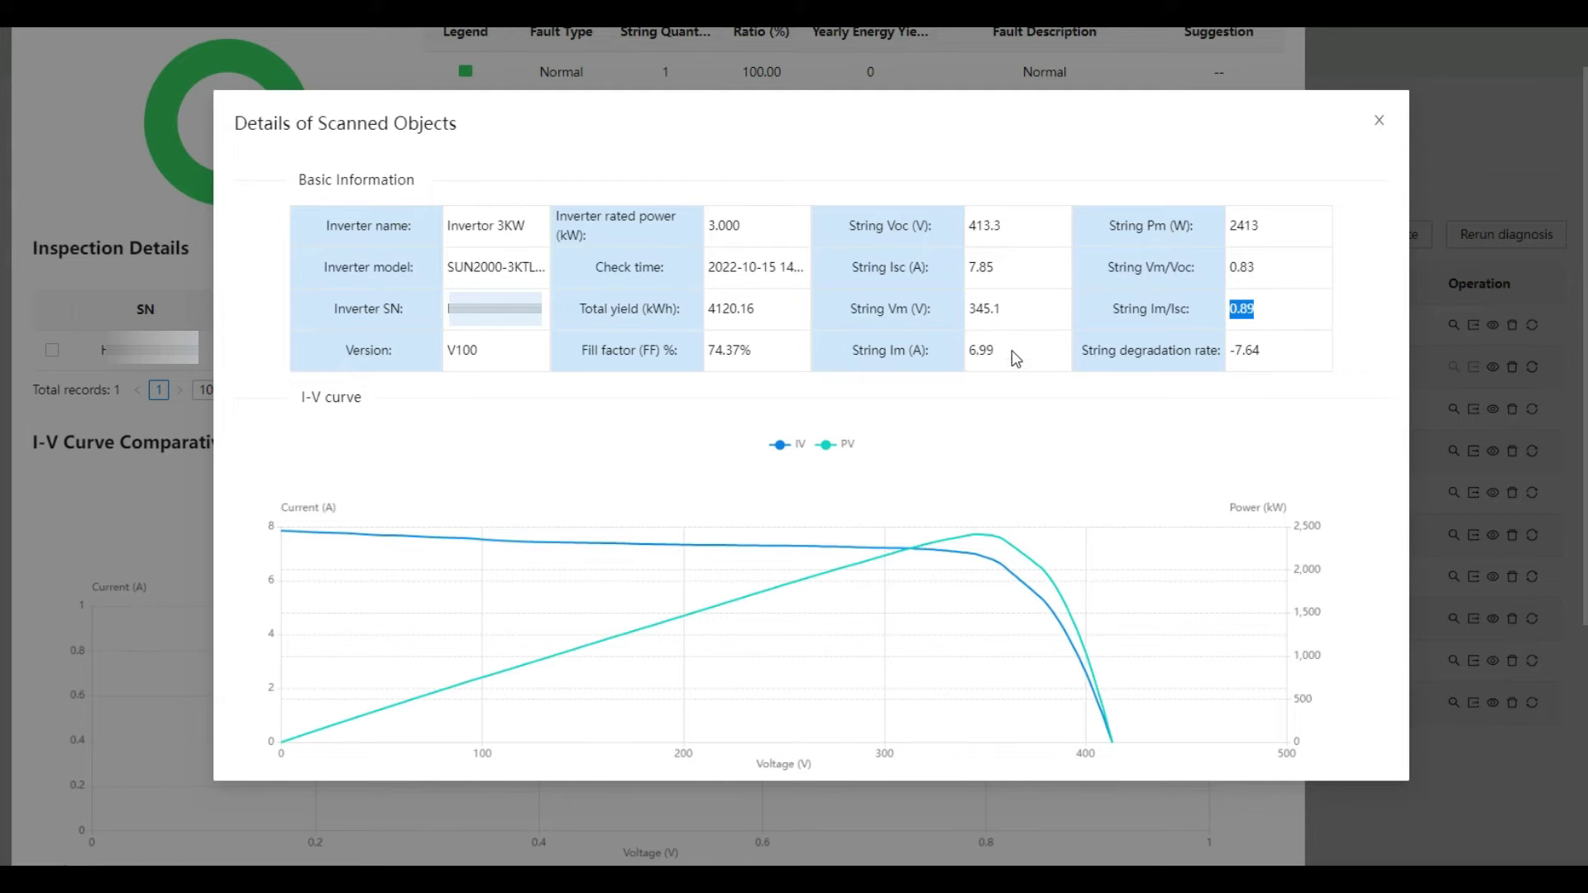
{"action": "left_click", "coordinate": [1258, 310]}
{"action": "left_click_drag", "start_coordinate": [1224, 350], "coordinate": [1277, 353]}
{"action": "left_click", "coordinate": [1278, 350]}
{"action": "mouse_move", "coordinate": [915, 546]}
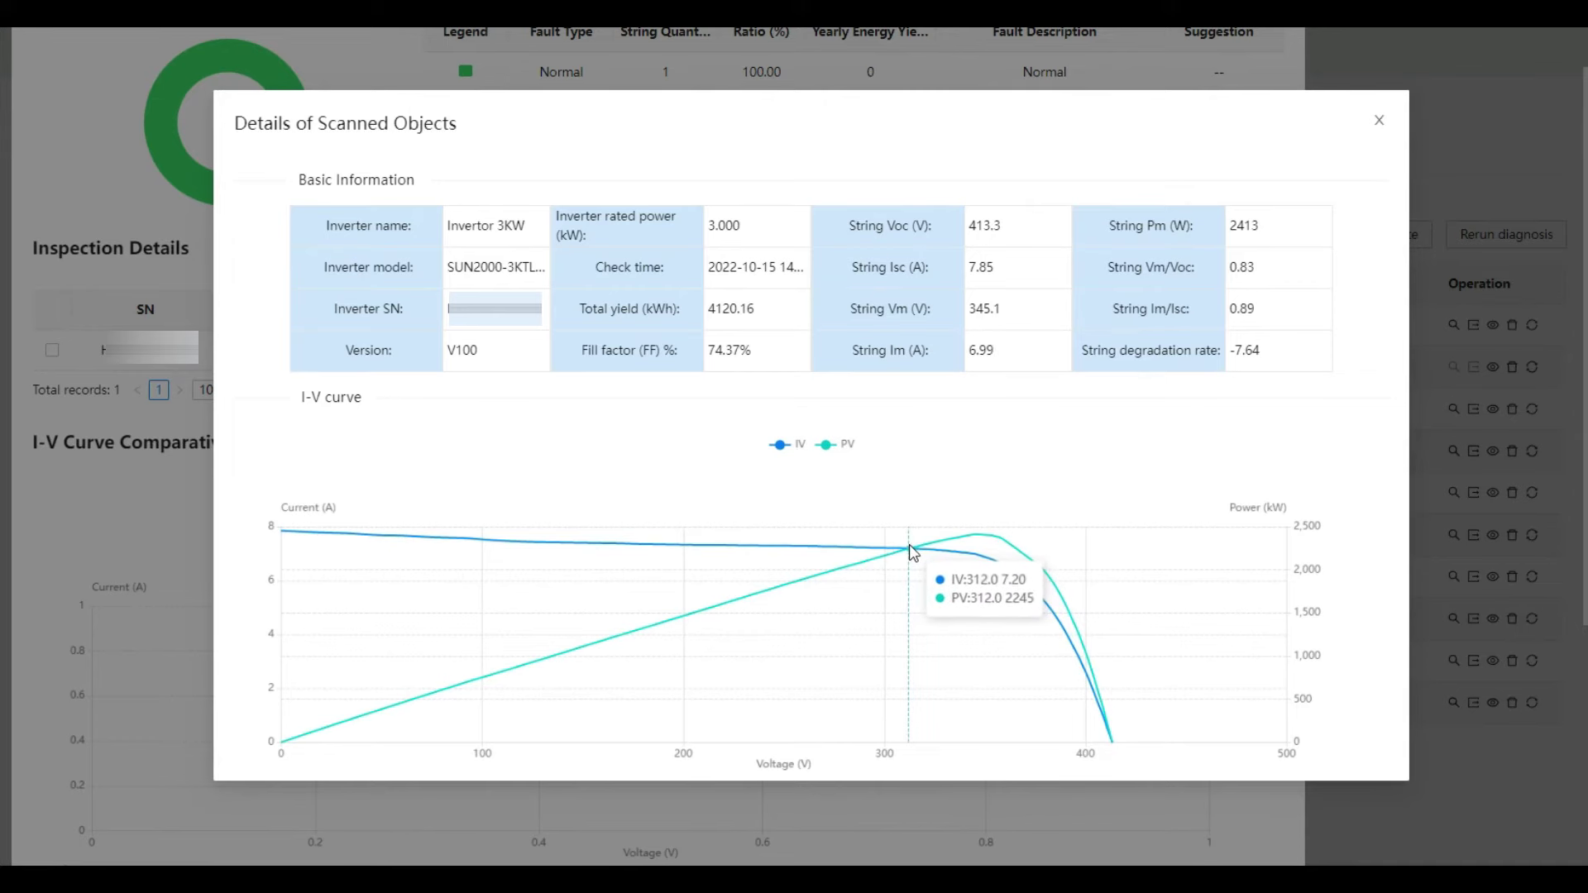